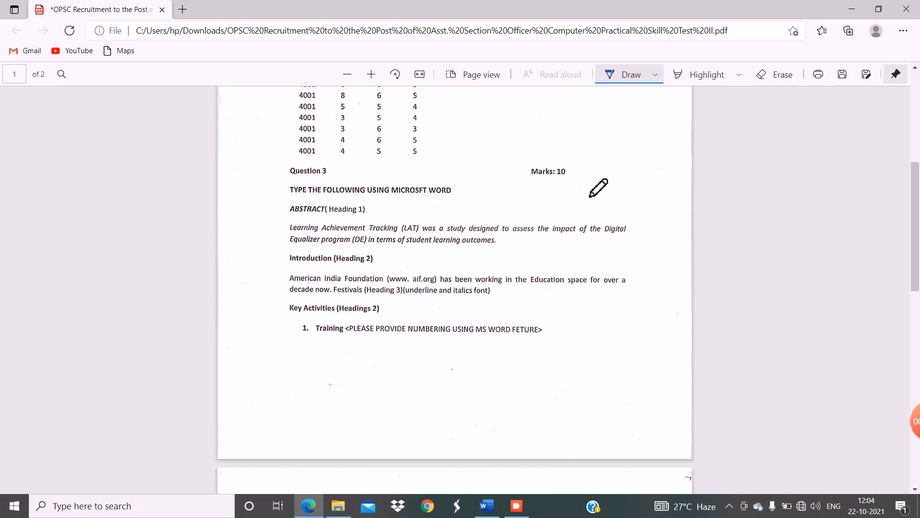
In Question 3, circle the marks, underline "USING MICROSFT WORD" and the Abstract and Introduction headings, and bracket both paragraphs with the pen
mouse_move(581, 173)
mouse_down()
mouse_move(573, 179)
mouse_move(587, 155)
mouse_move(582, 180)
mouse_up()
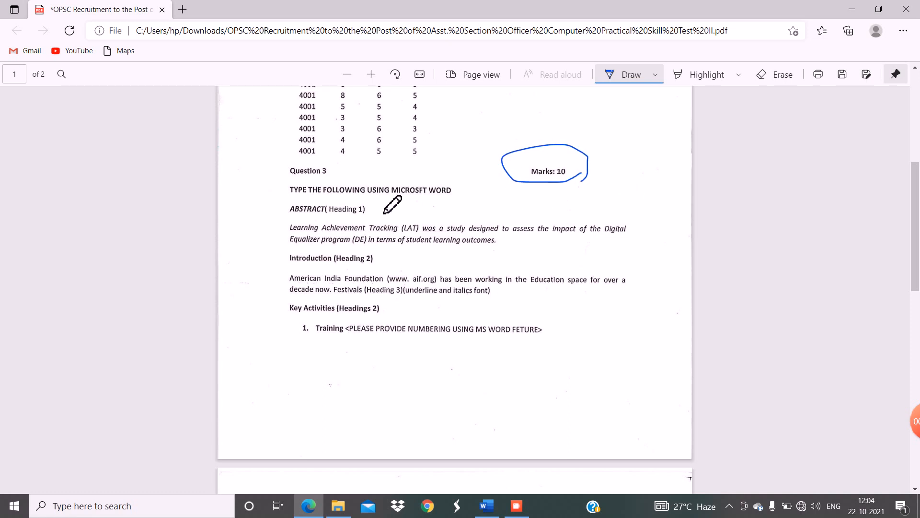
drag(368, 196, 494, 200)
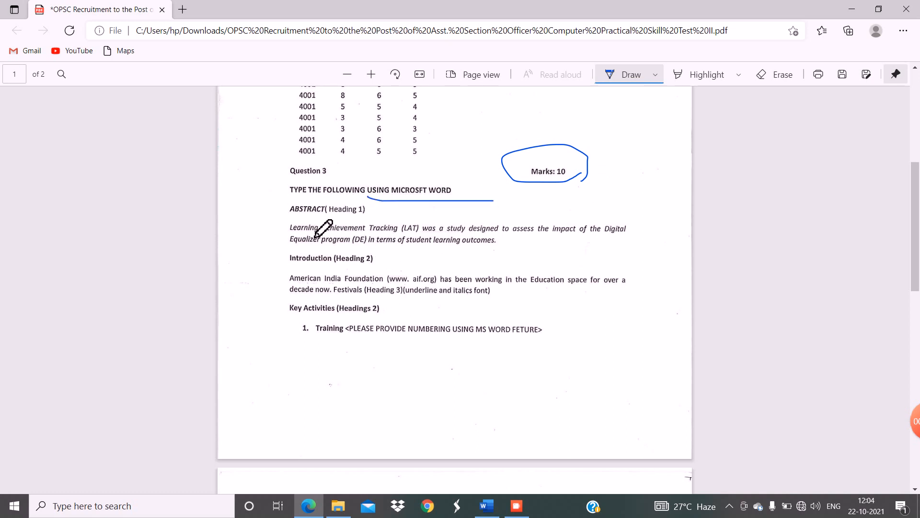
drag(285, 234, 364, 236)
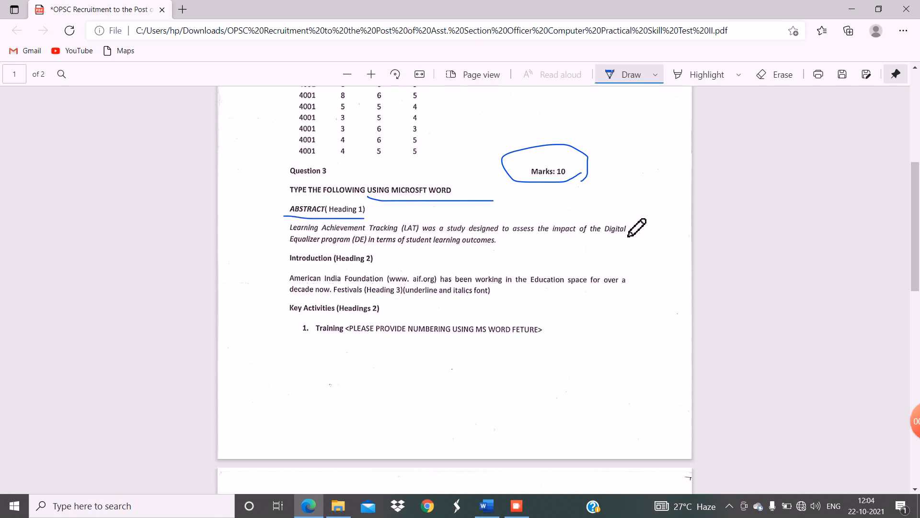
mouse_move(627, 218)
mouse_down()
mouse_move(639, 219)
mouse_move(640, 242)
mouse_move(629, 246)
mouse_up()
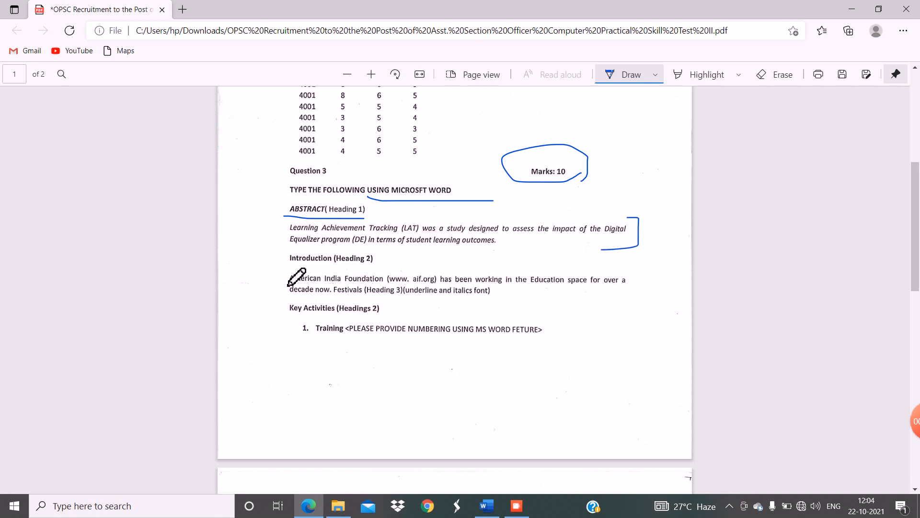
drag(287, 287, 394, 286)
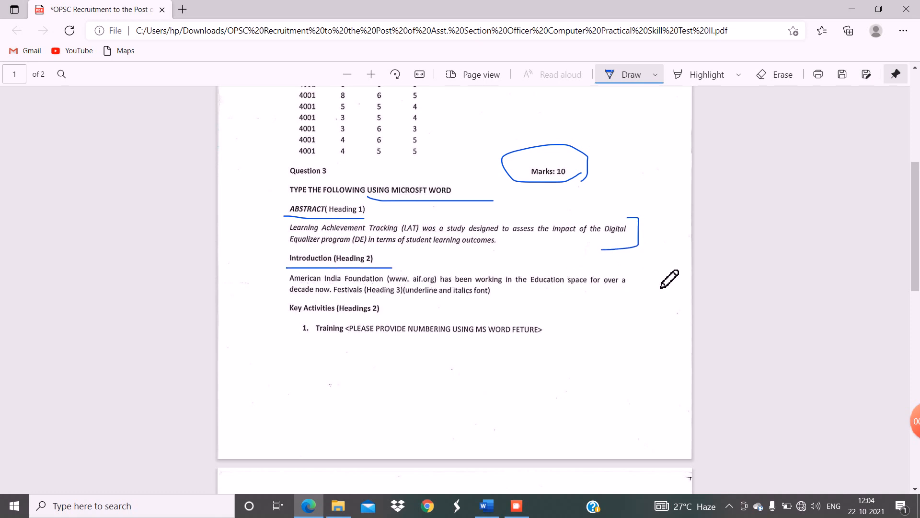
mouse_move(612, 272)
mouse_down()
mouse_move(639, 288)
mouse_move(638, 298)
mouse_move(604, 319)
mouse_up()
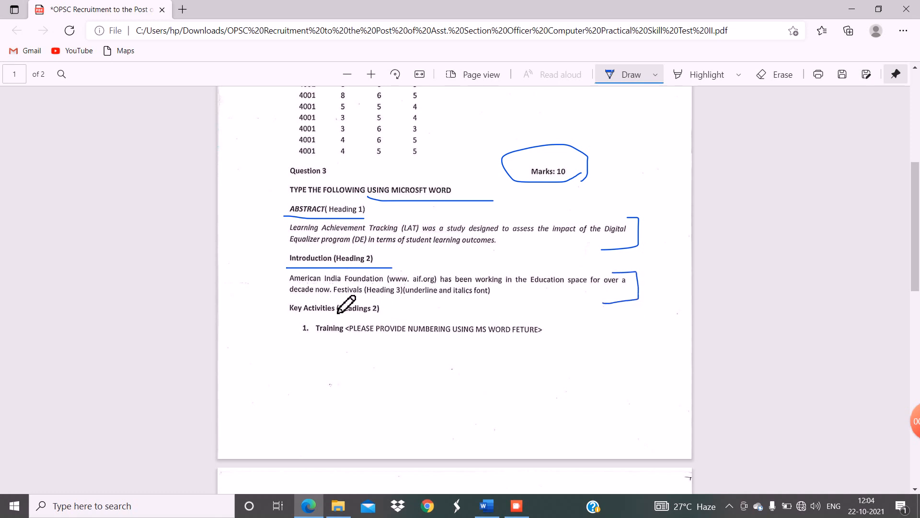
Pen-mark the Festivals formatting note and the Key Activities heading, circle both "Heading 2" labels, and outline the numbered Training line
drag(339, 313, 418, 317)
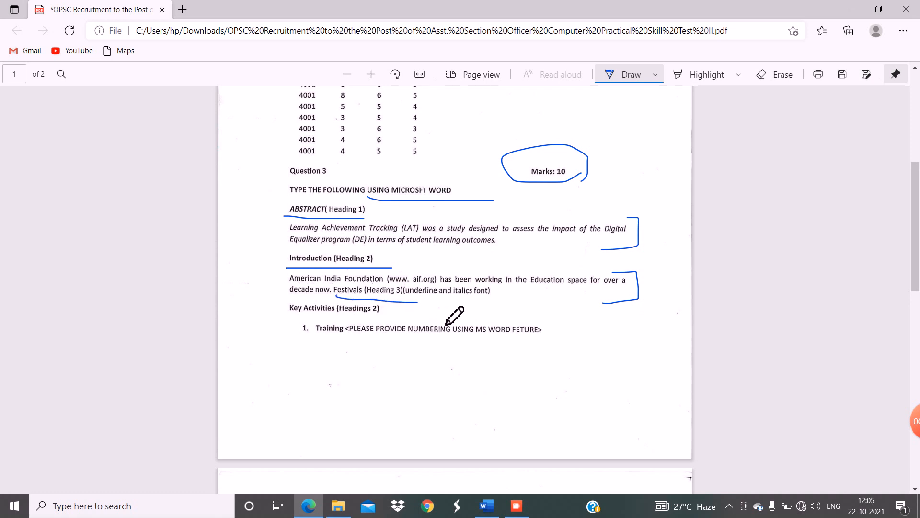
drag(465, 317, 508, 317)
drag(399, 317, 440, 316)
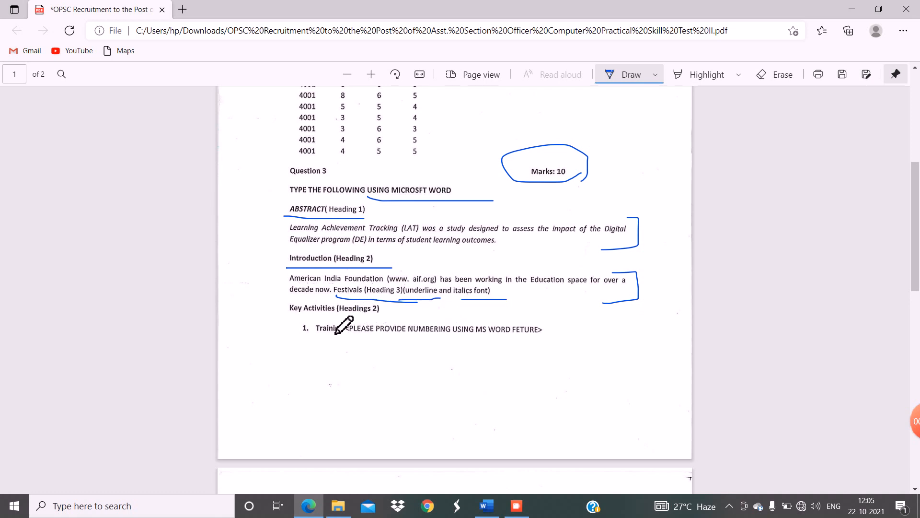
drag(280, 331, 388, 330)
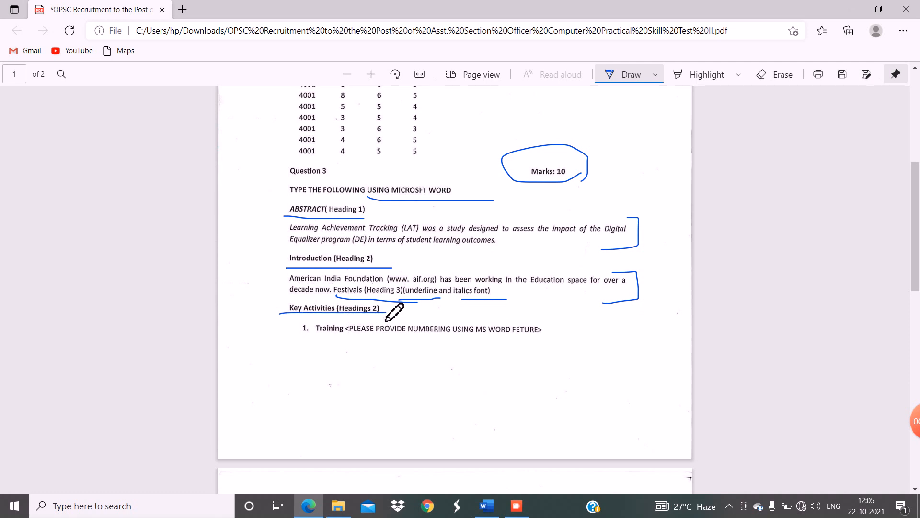
mouse_move(379, 249)
mouse_down()
mouse_move(330, 258)
mouse_move(373, 261)
mouse_up()
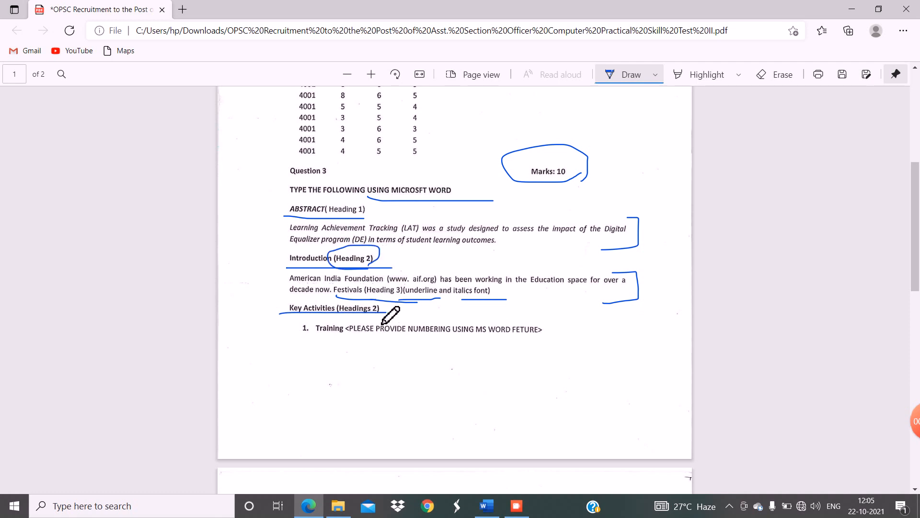
mouse_move(380, 305)
mouse_down()
mouse_move(346, 306)
mouse_move(362, 318)
mouse_move(376, 316)
mouse_move(360, 296)
mouse_move(344, 305)
mouse_move(367, 315)
mouse_up()
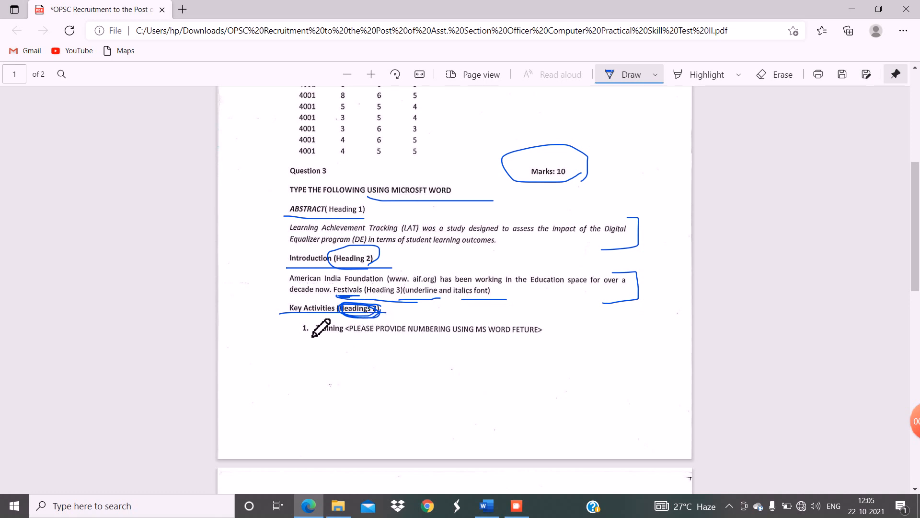
mouse_move(348, 342)
mouse_down()
mouse_move(311, 339)
mouse_move(326, 359)
mouse_move(576, 362)
mouse_move(339, 335)
mouse_up()
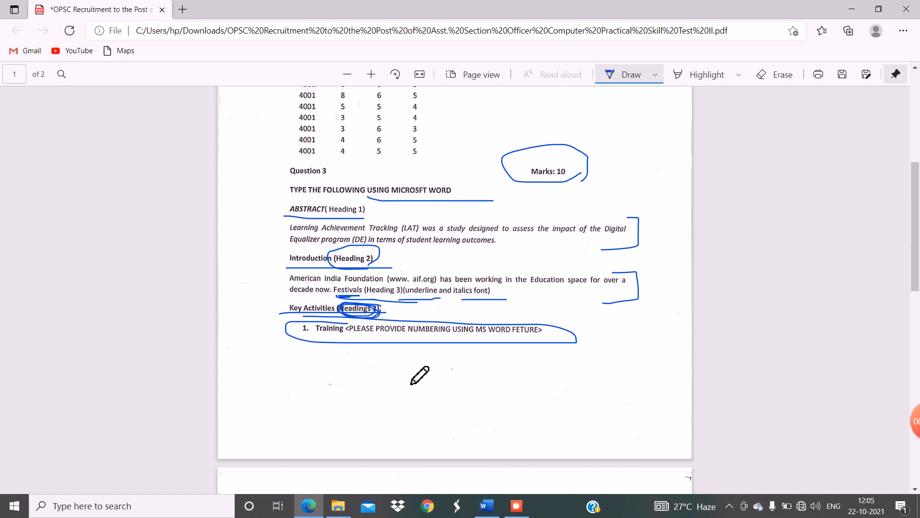
On page 2, circle the Techno-pedagogy paragraph, underline "Support at School Level", and circle the paragraph beneath it with the pen
scroll(374, 350, down, 5)
mouse_move(645, 284)
mouse_down()
mouse_move(620, 270)
mouse_move(312, 275)
mouse_move(404, 307)
mouse_move(664, 299)
mouse_move(599, 276)
mouse_up()
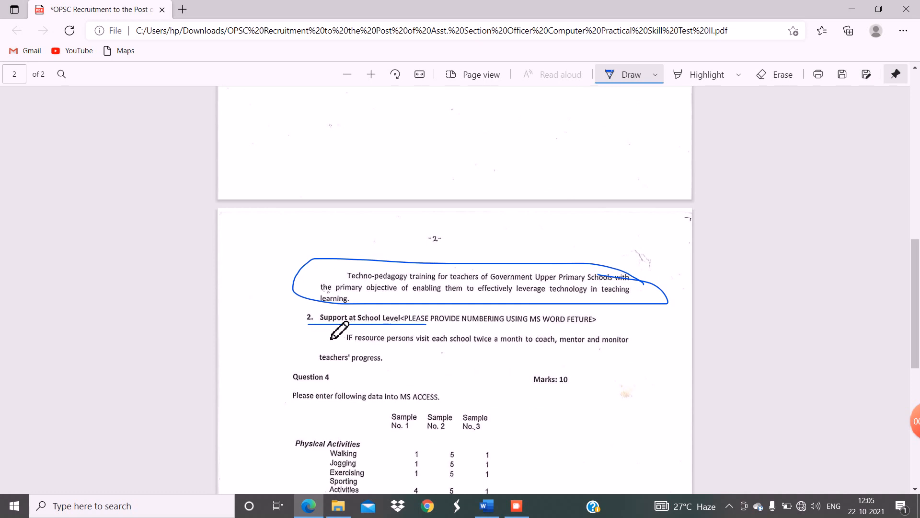
mouse_move(331, 313)
mouse_down()
mouse_move(300, 315)
mouse_move(446, 327)
mouse_up()
mouse_move(405, 361)
mouse_down()
mouse_move(356, 335)
mouse_move(647, 321)
mouse_move(218, 356)
mouse_up()
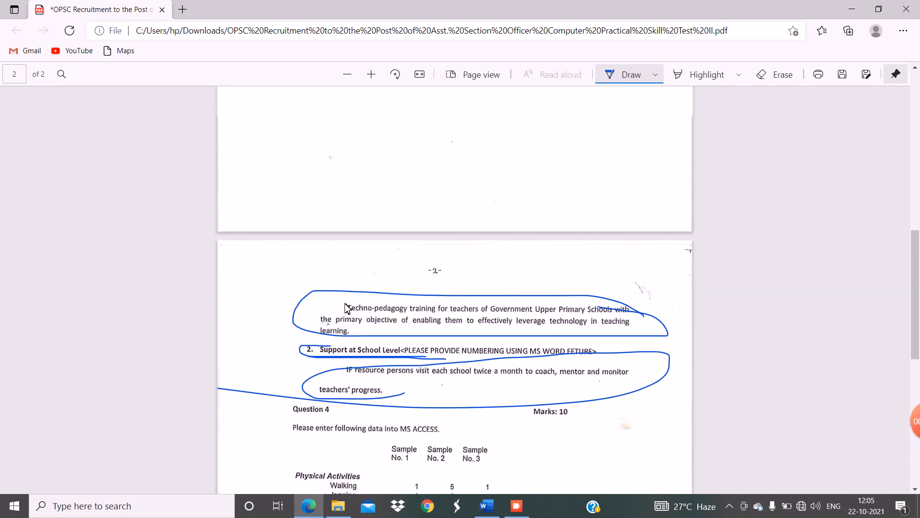
Return to Question 3 in the PDF, then switch to Word and enter "abstract" in the blank document
scroll(354, 311, up, 6)
scroll(357, 314, down, 1)
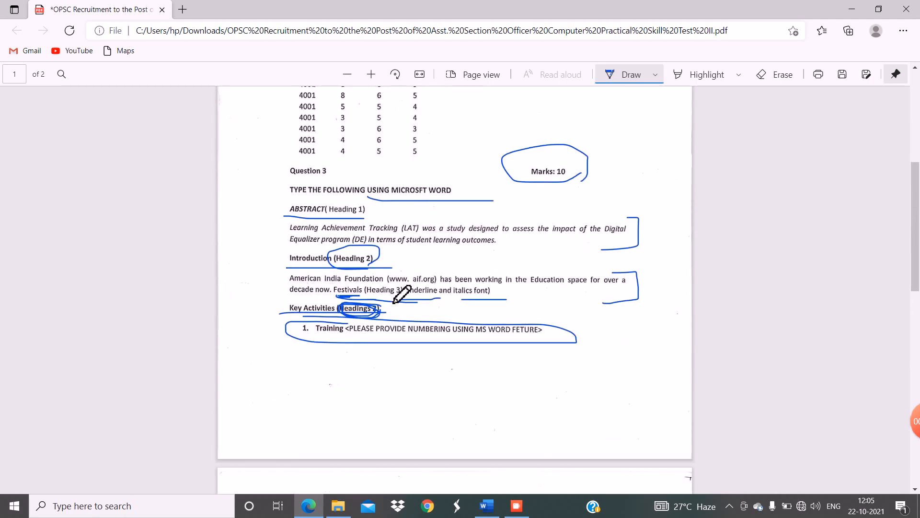
click(483, 512)
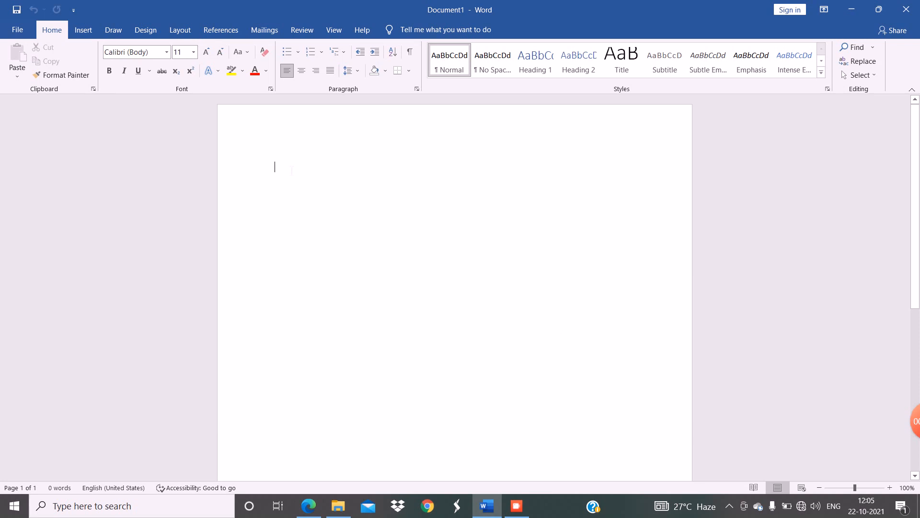
text(abstract)
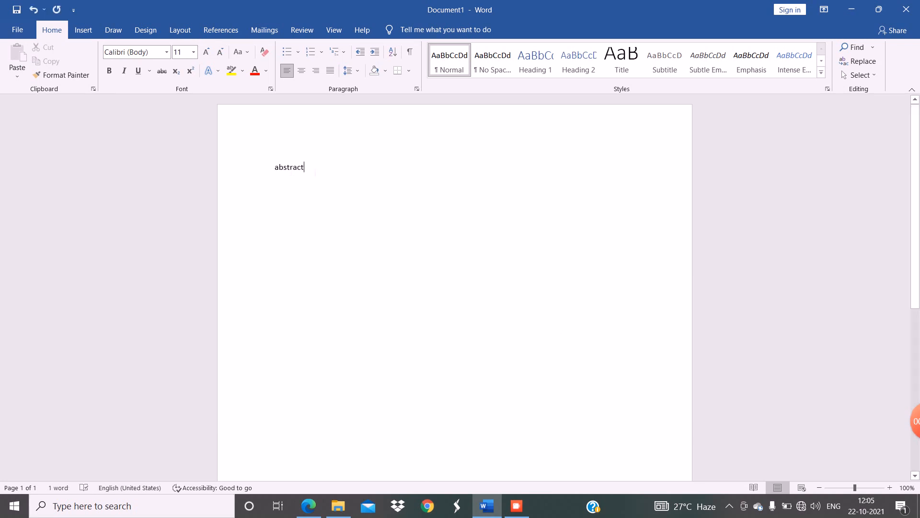
Format the word "abstract" as a bold, uppercase heading at font size 18
click(274, 172)
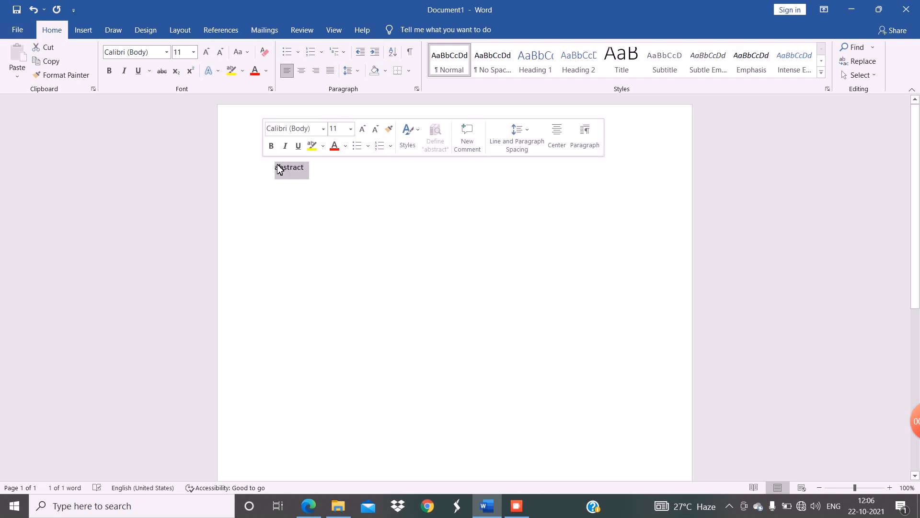
click(272, 146)
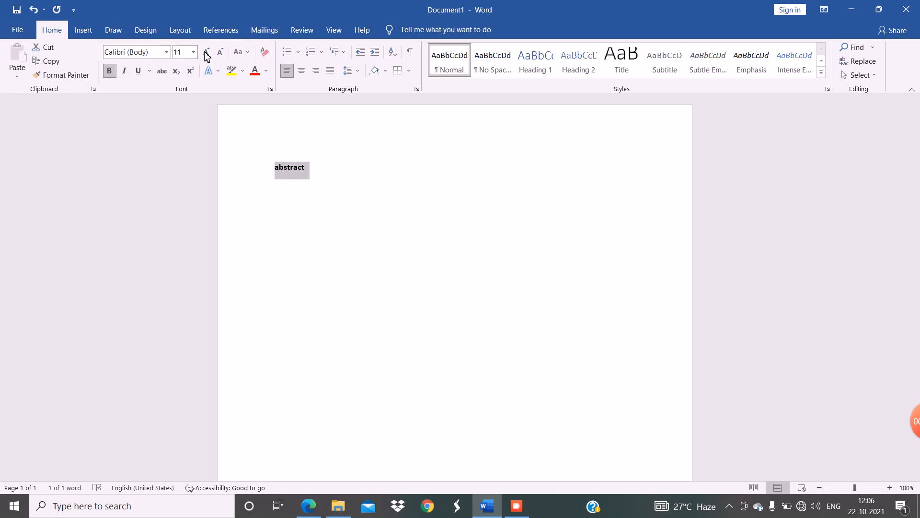
click(247, 54)
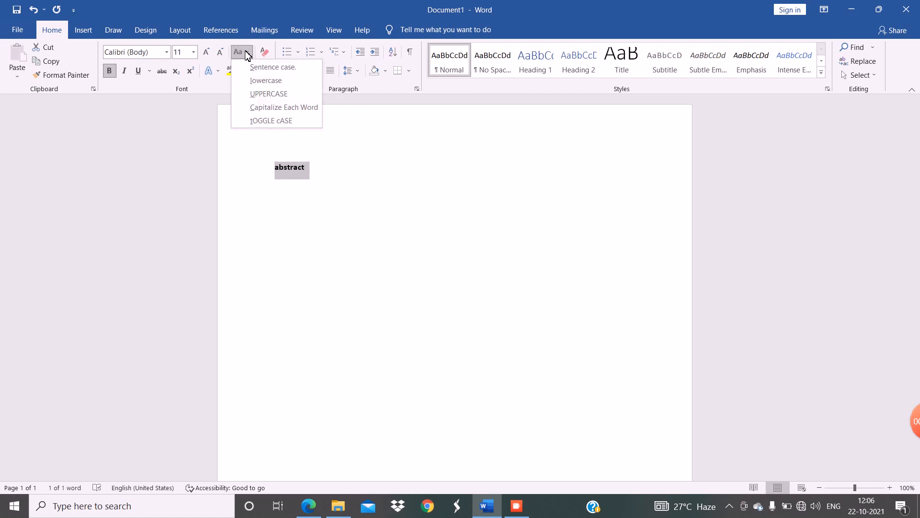
click(256, 97)
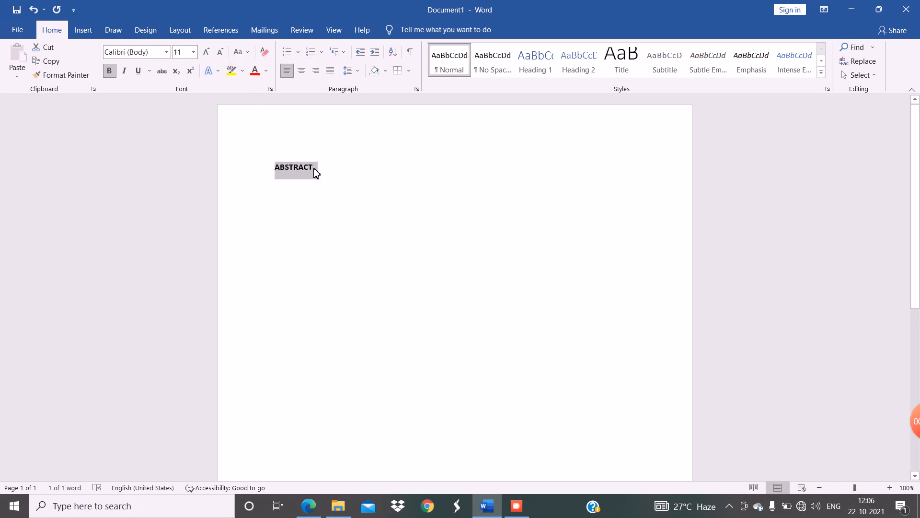
click(193, 52)
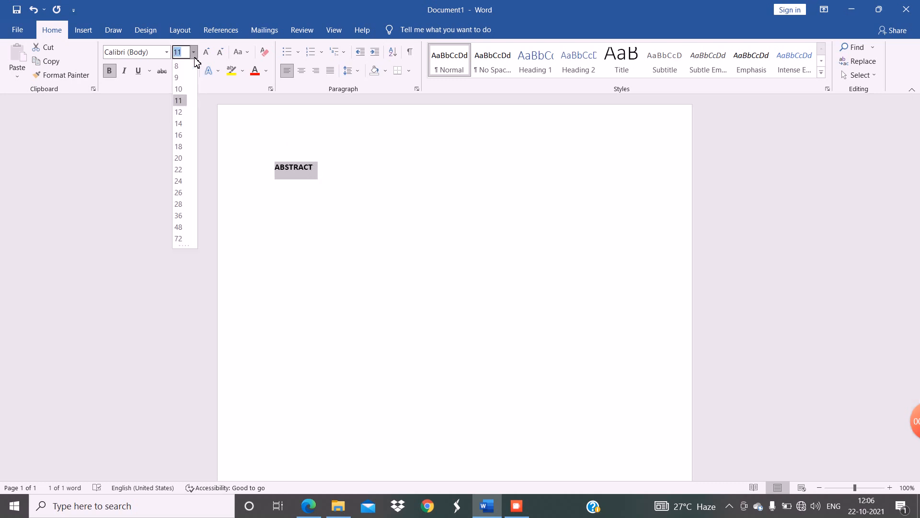
click(178, 146)
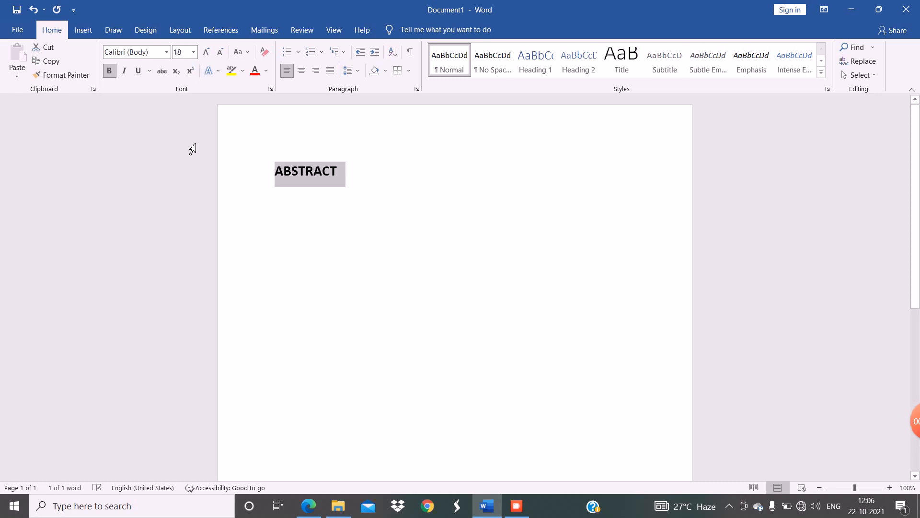
click(340, 174)
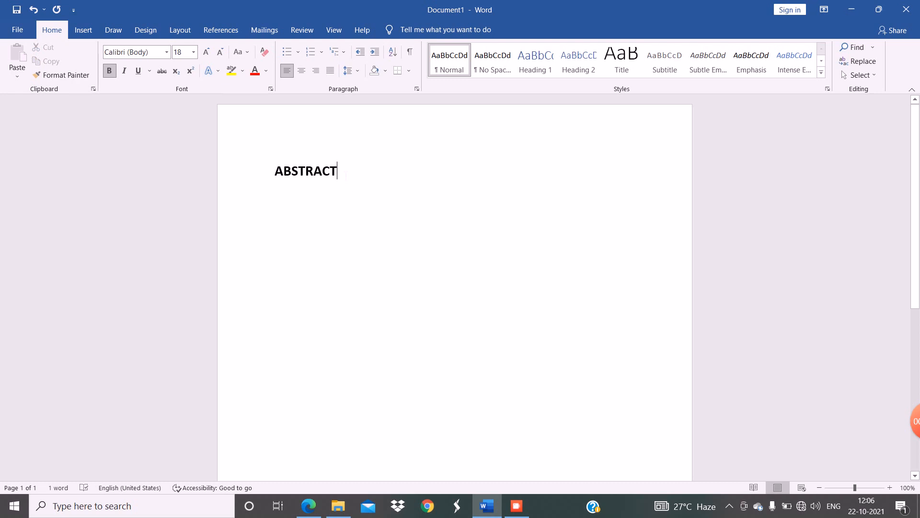
Add the paragraph "LAT was a study designed to assess the impact of the DE in terms of student learning outcome" below the heading
key(Return)
text(LAT)
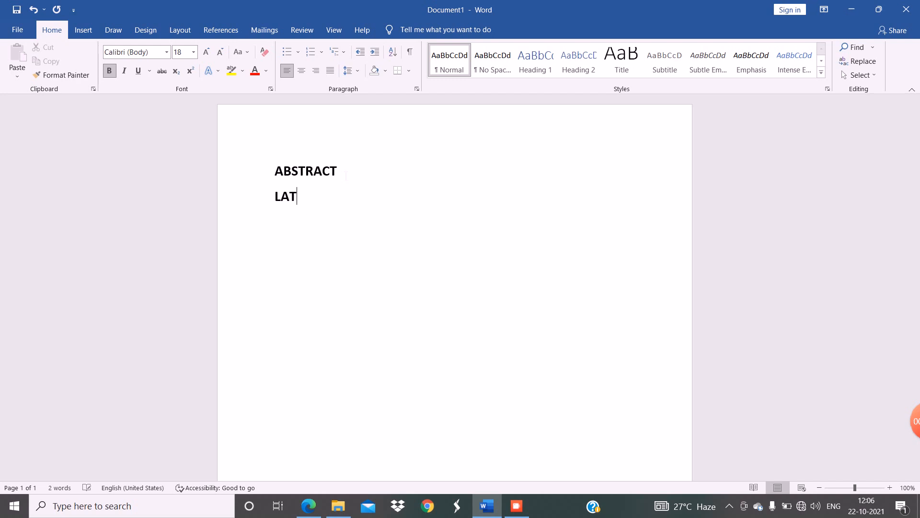
text(was a study designed to assess the impact of the)
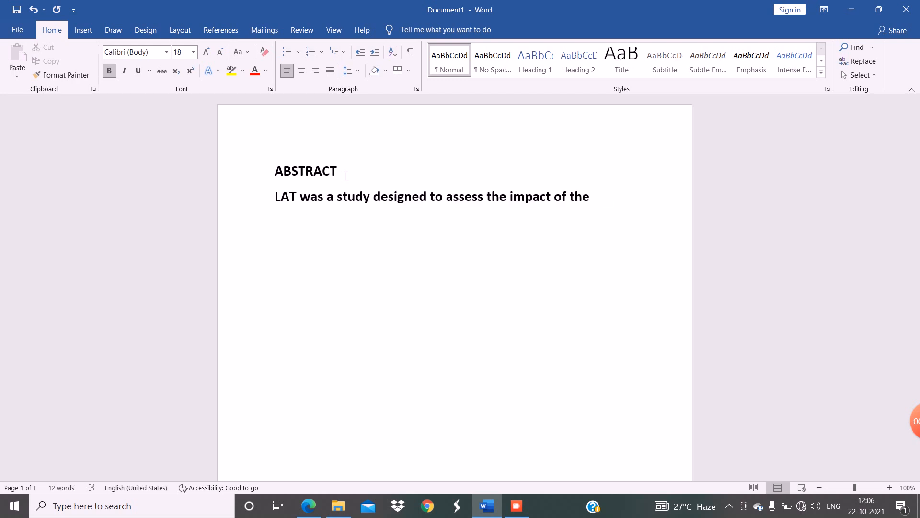
text( DE)
text(in terms of student learning outcome)
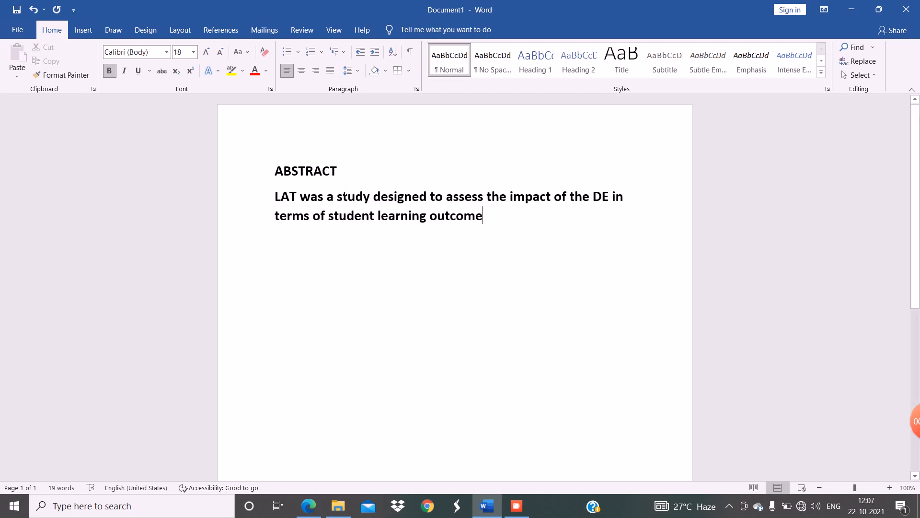
Remove the bold formatting from the paragraph under the ABSTRACT heading
drag(490, 221, 261, 188)
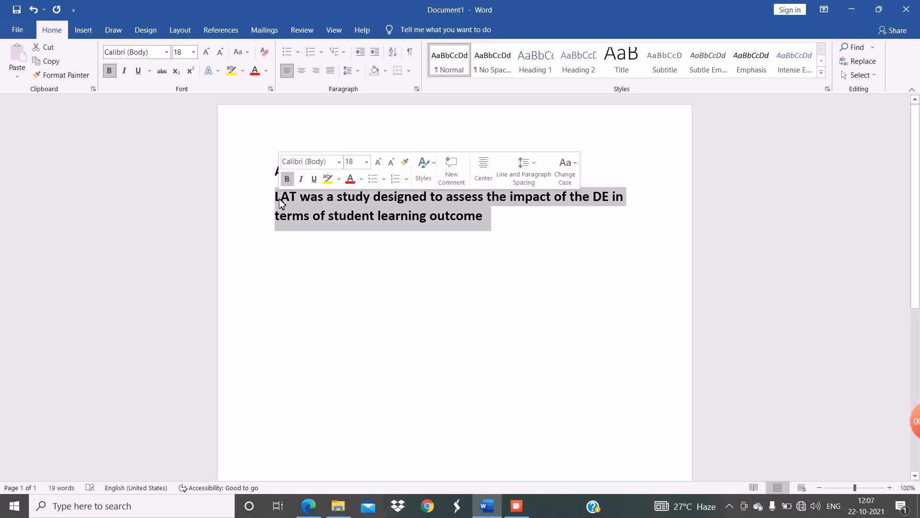
click(114, 72)
click(501, 222)
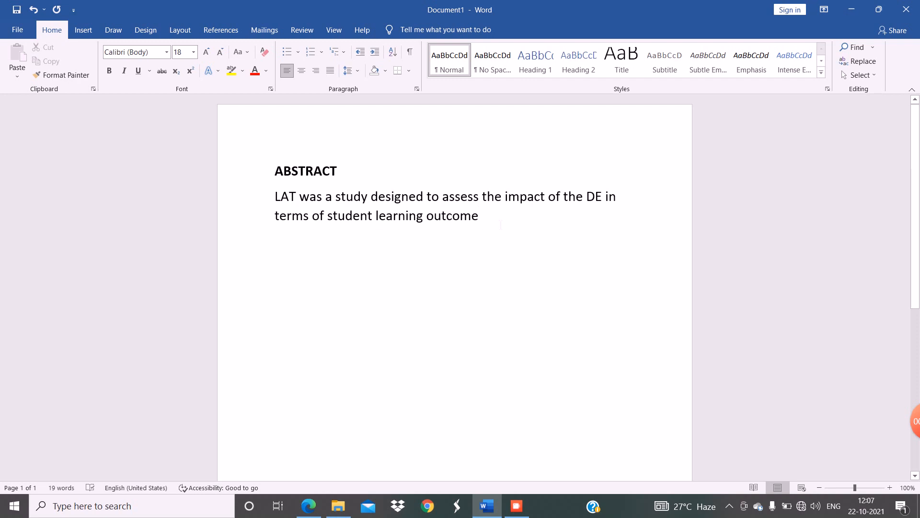
Add "introduction" on a new line below the paragraph and make it bold
key(Return)
text(introduction)
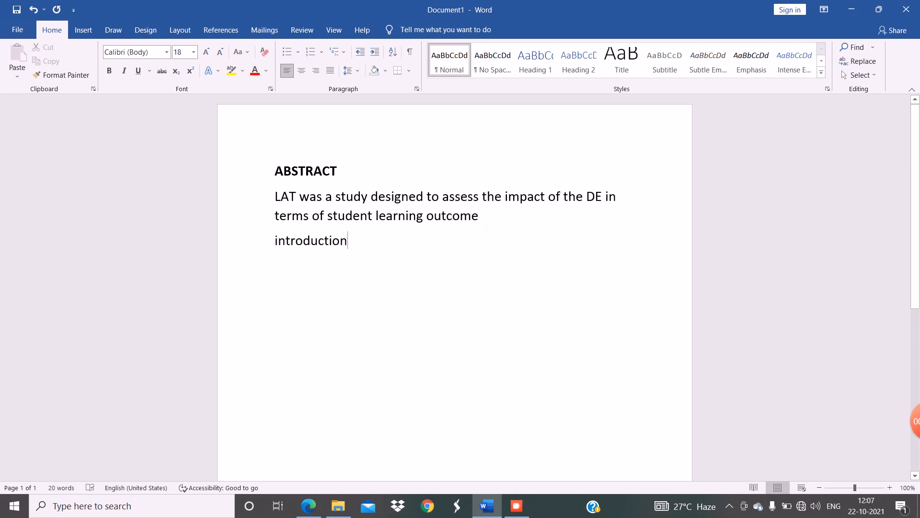
drag(364, 242, 275, 244)
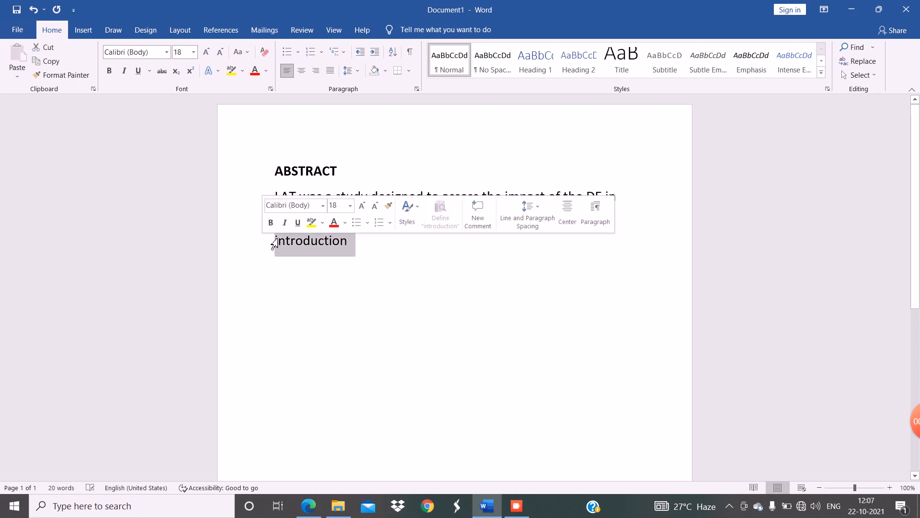
click(110, 72)
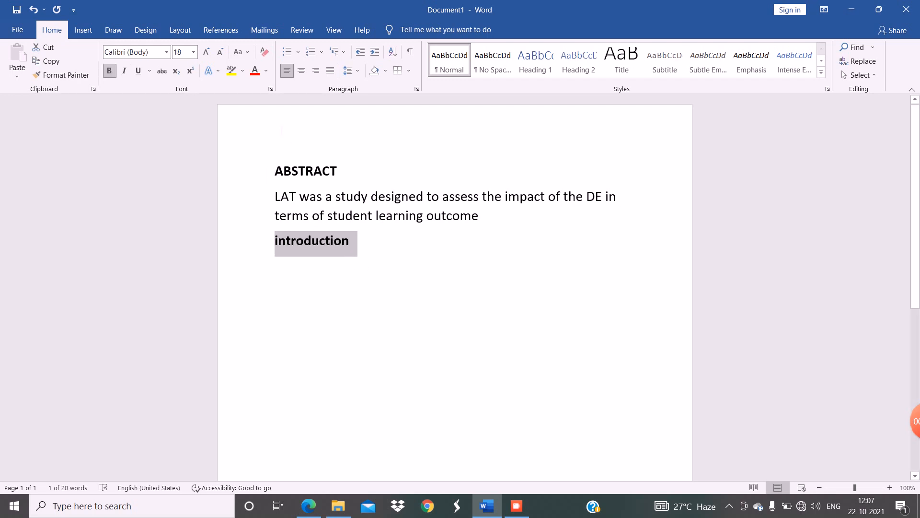
Check the Introduction heading in the PDF's Question 3 and apply Capitalize Each Word to "introduction" in the Word document
click(248, 55)
click(247, 55)
click(308, 506)
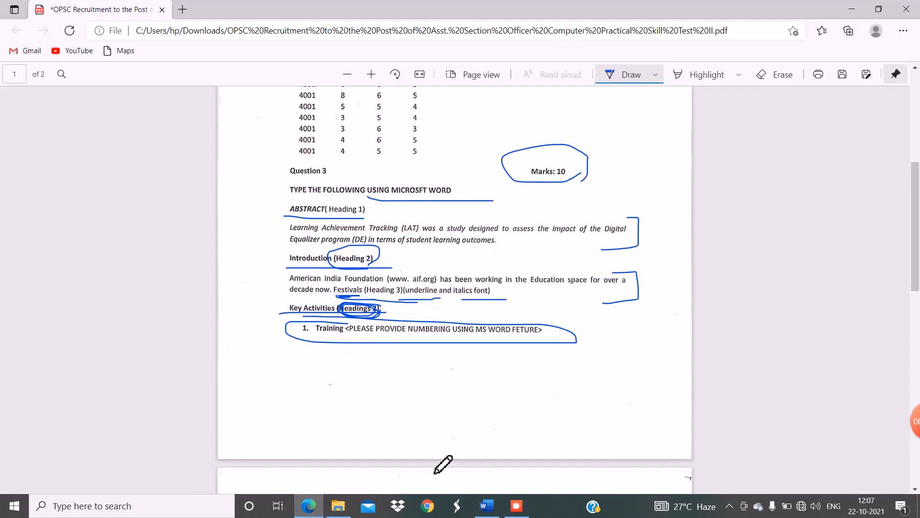
click(487, 506)
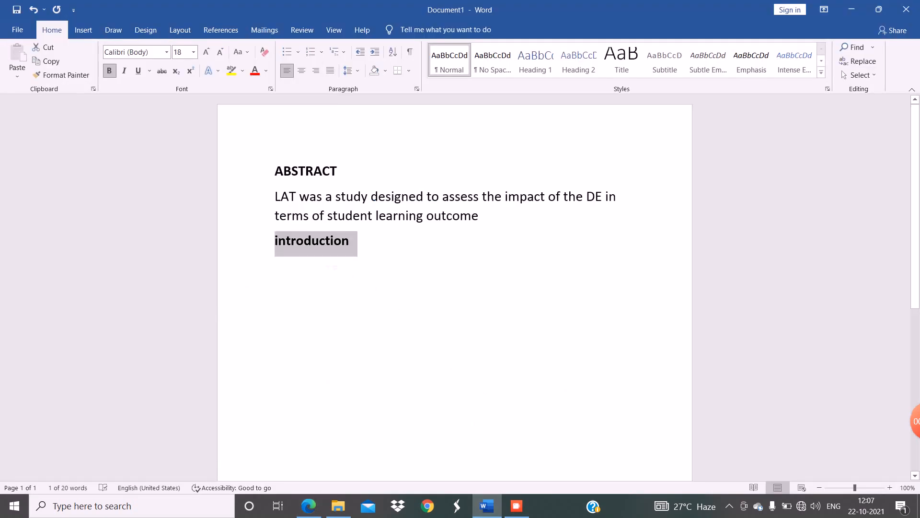
click(240, 53)
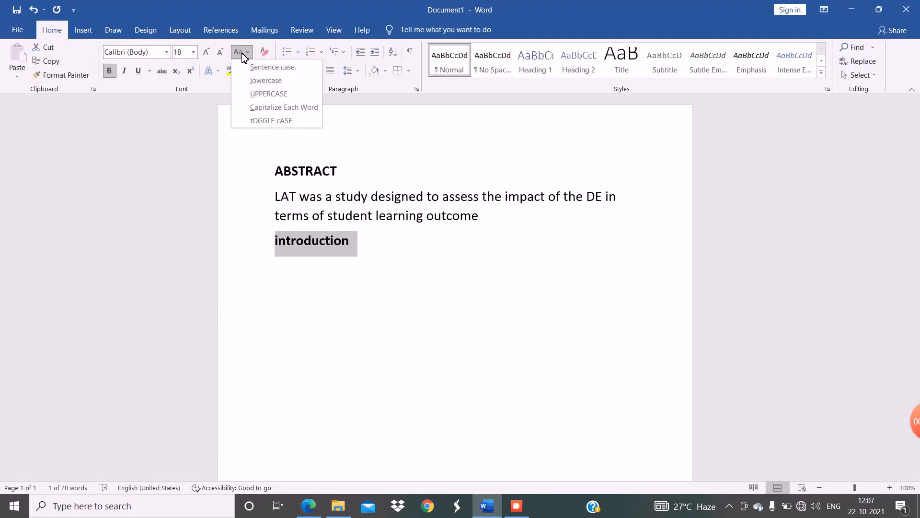
click(284, 114)
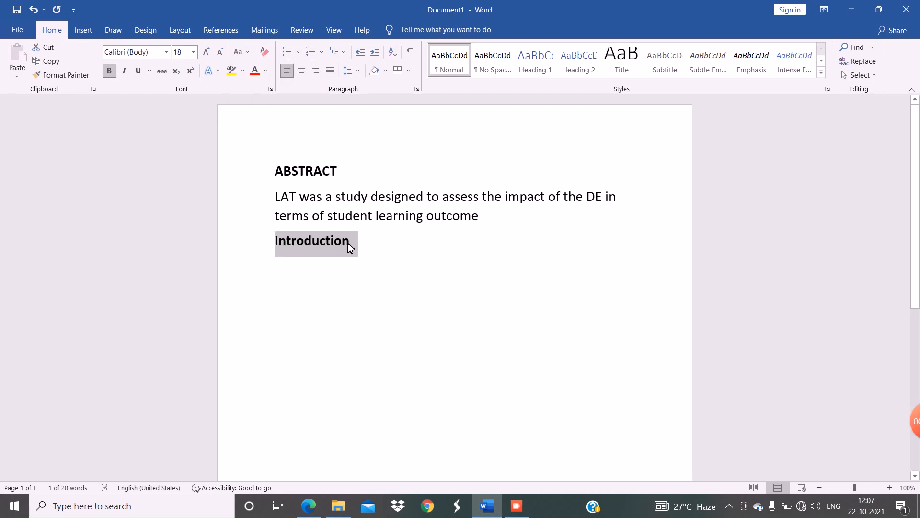
click(368, 250)
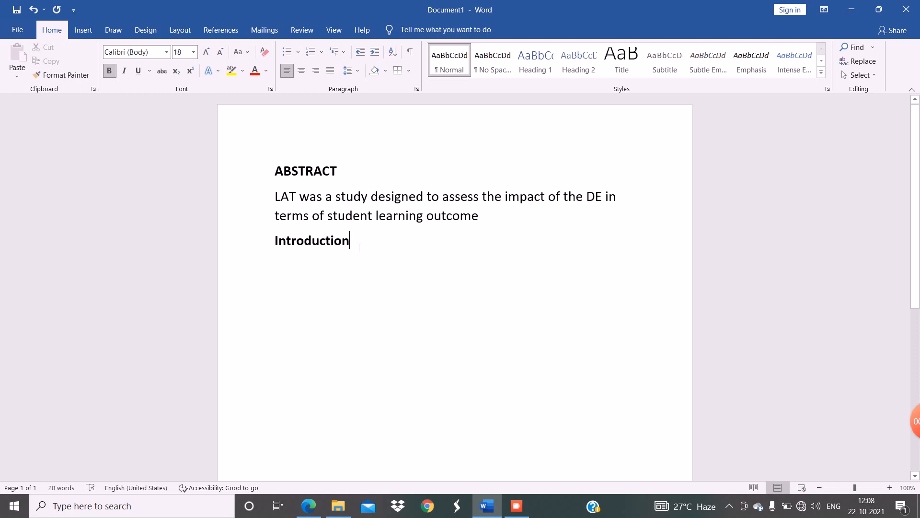
key(Return)
text(American india foundation ()
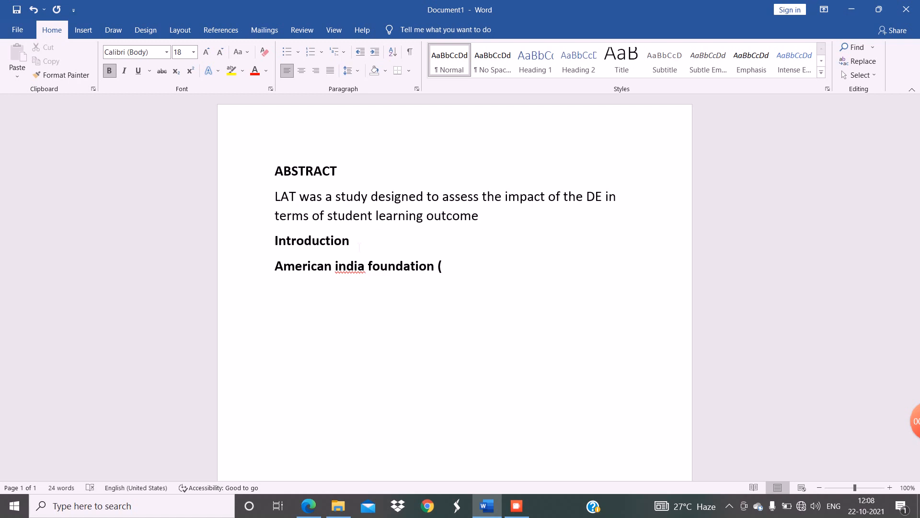
text(www.aif.org)
text())
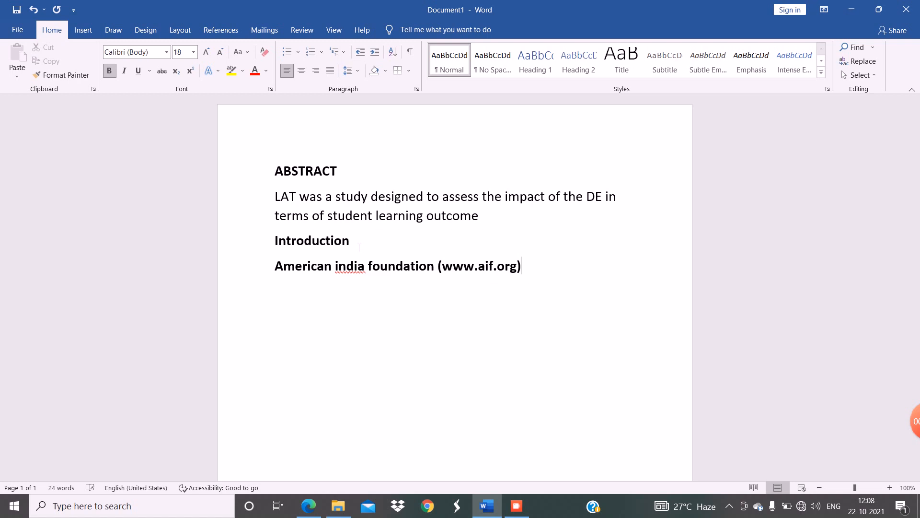
key(Return)
text(hgsjhgjwgsjghjhgjgfj jgjsgfjgfjhhjsjhjsfjh)
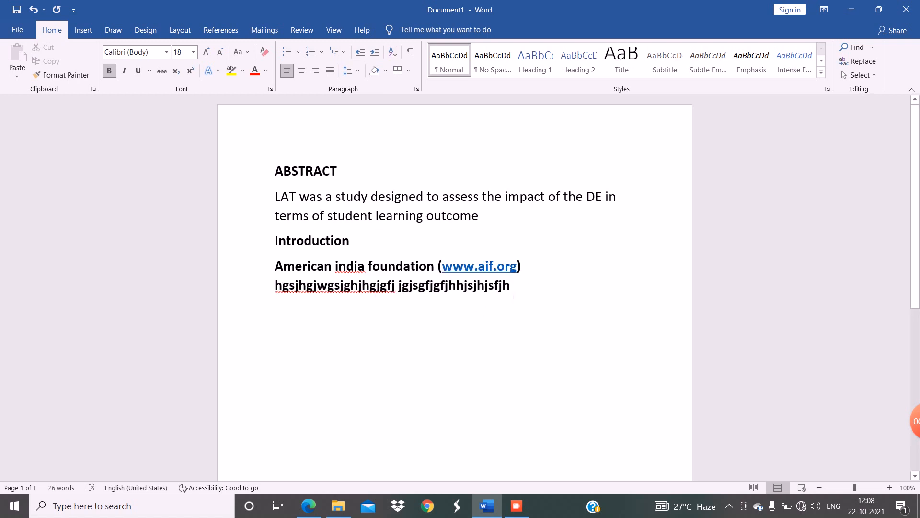
Remove the bold formatting from the paragraph under the Introduction heading
drag(517, 287, 275, 266)
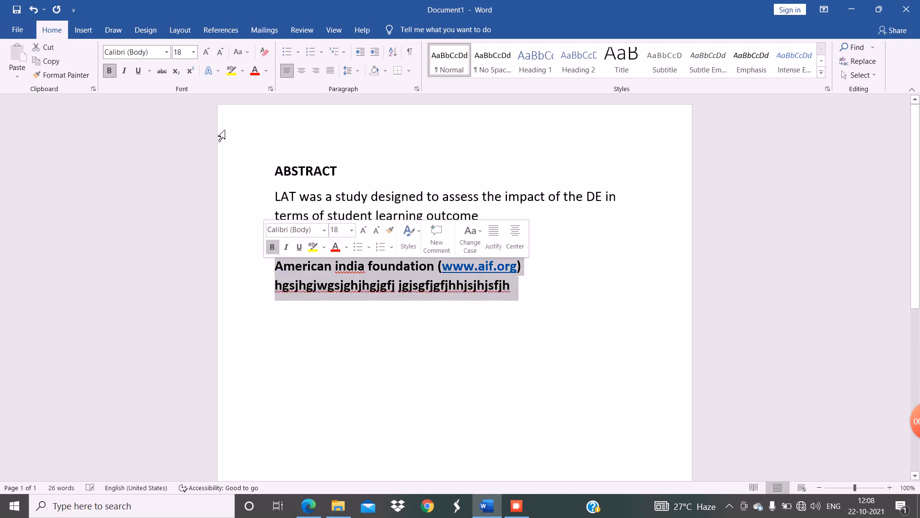
key(ctrl+b)
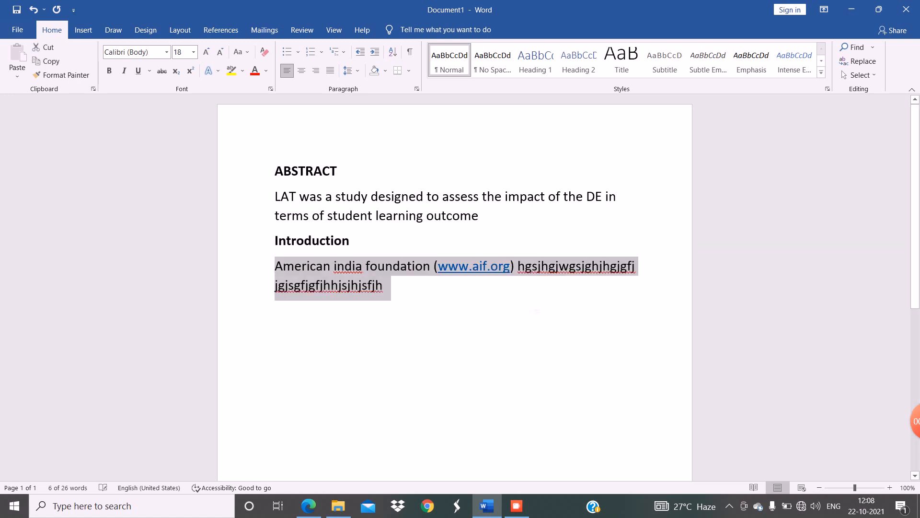
click(414, 299)
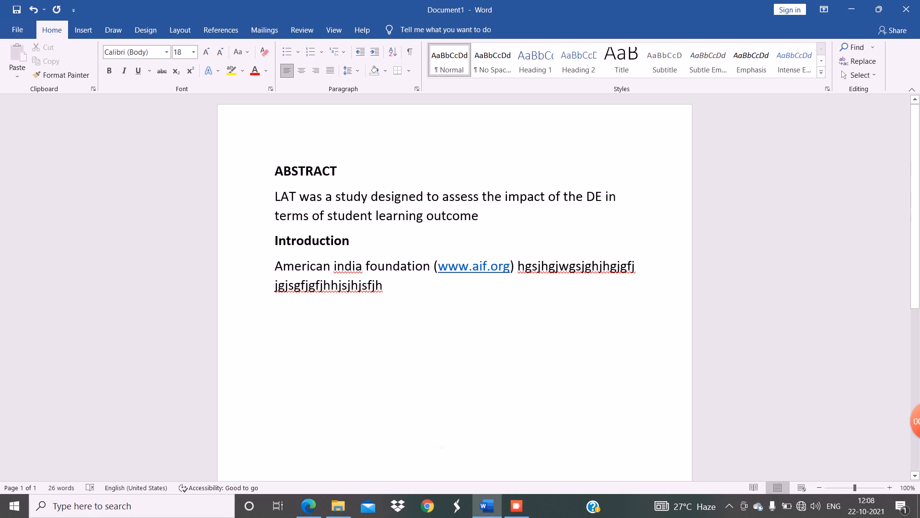
Check the Festivals formatting in the PDF, and add "Festivals" in italics with an underline below the Introduction paragraph in Word
click(312, 511)
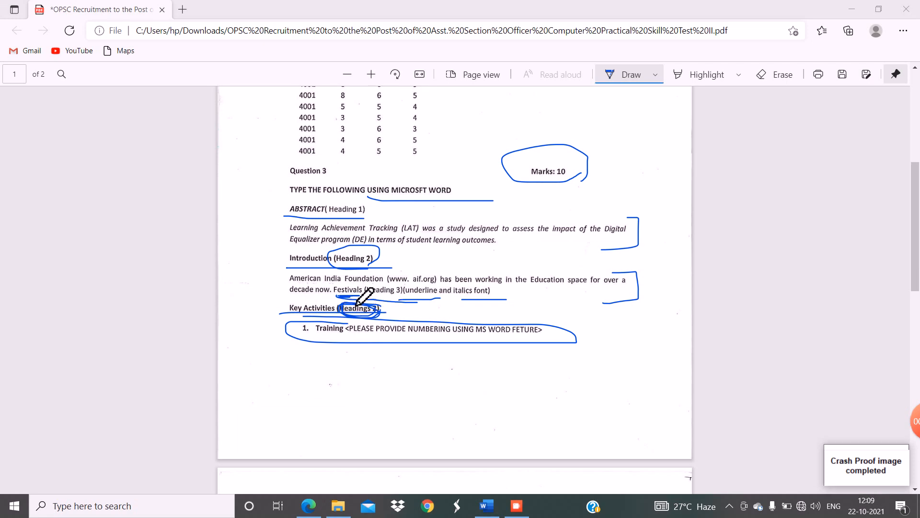
click(520, 508)
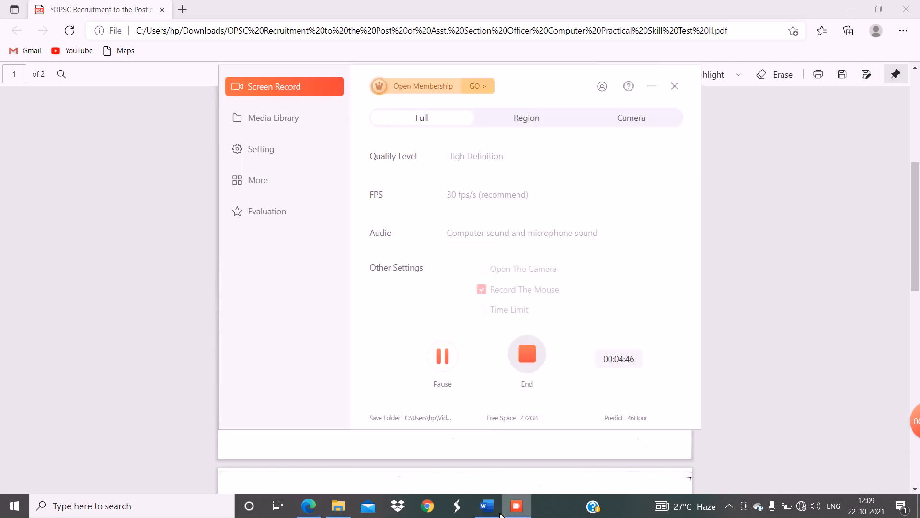
click(487, 506)
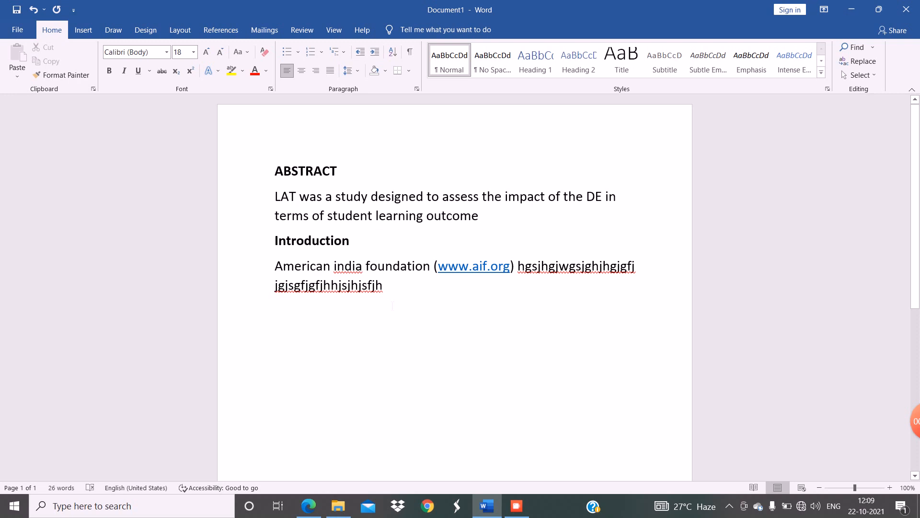
text(Festivals)
drag(325, 313, 279, 315)
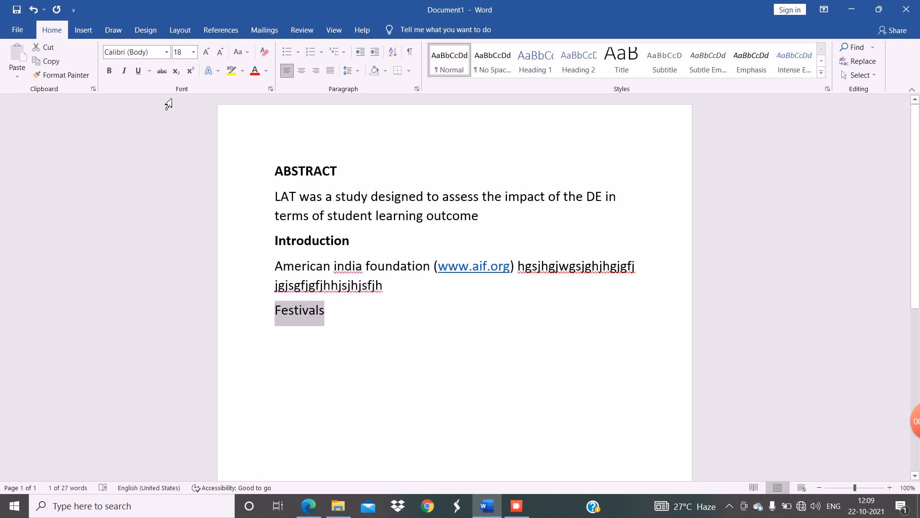
click(125, 75)
click(137, 75)
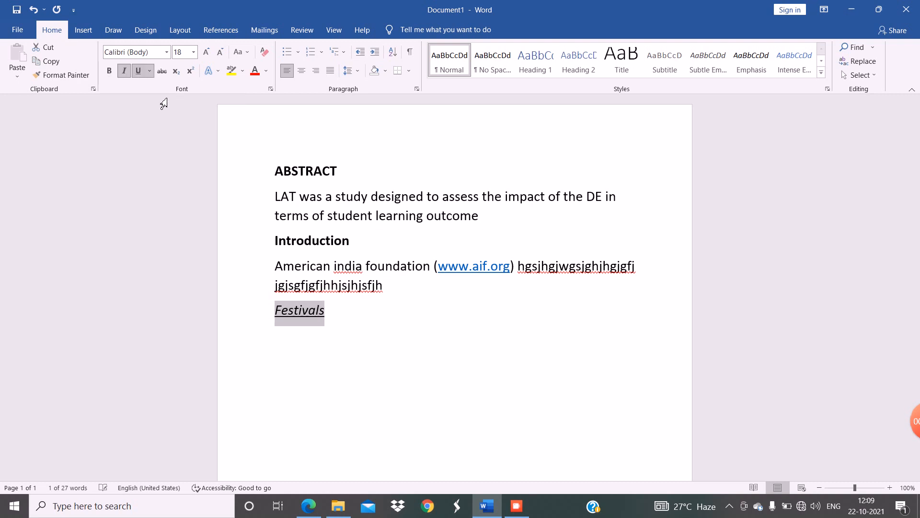
click(338, 318)
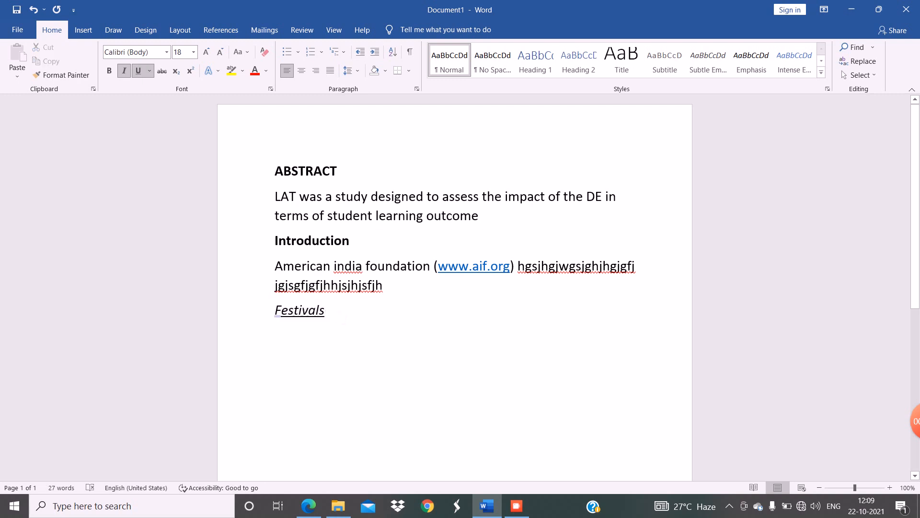
Add "Key activities" below Festivals without italics or underline, and make it bold
key(Return)
click(124, 71)
click(138, 71)
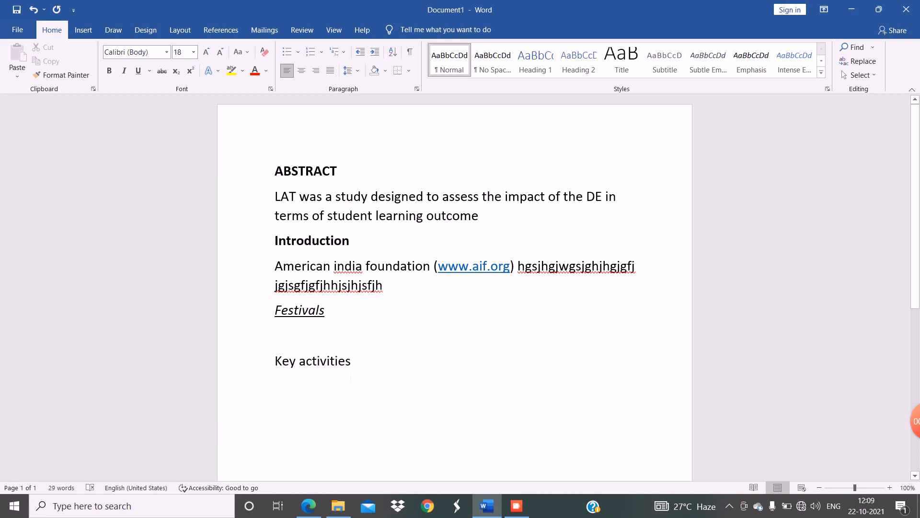
drag(352, 362, 274, 362)
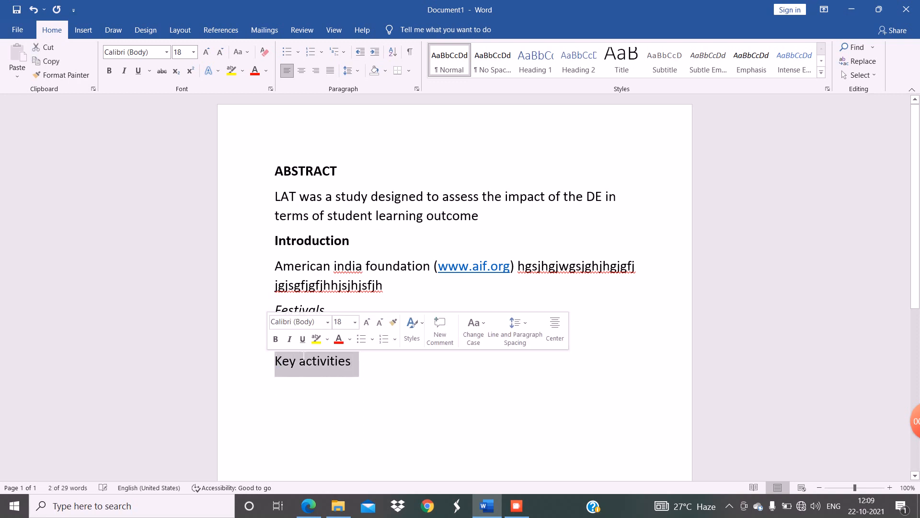
click(275, 339)
click(370, 369)
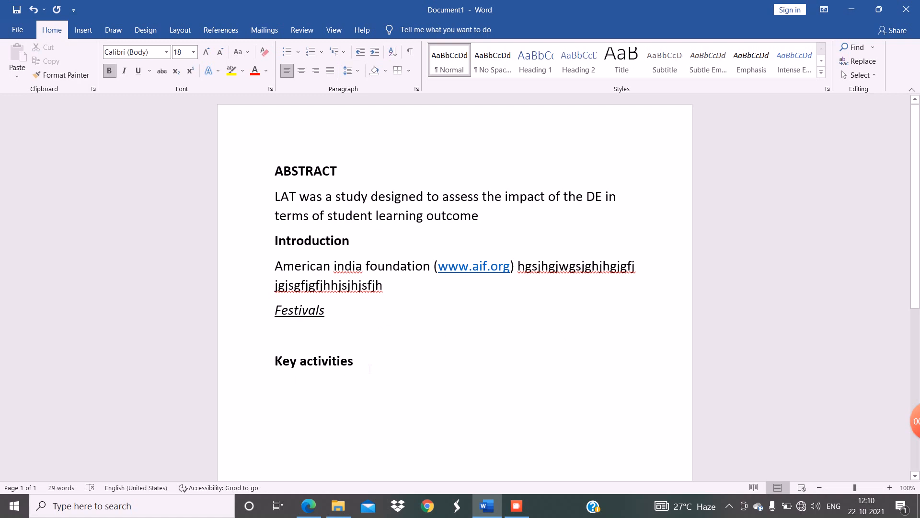
Start a numbered list in the 1. 2. 3. format below Key activities, with "Training" as its first item
key(Return)
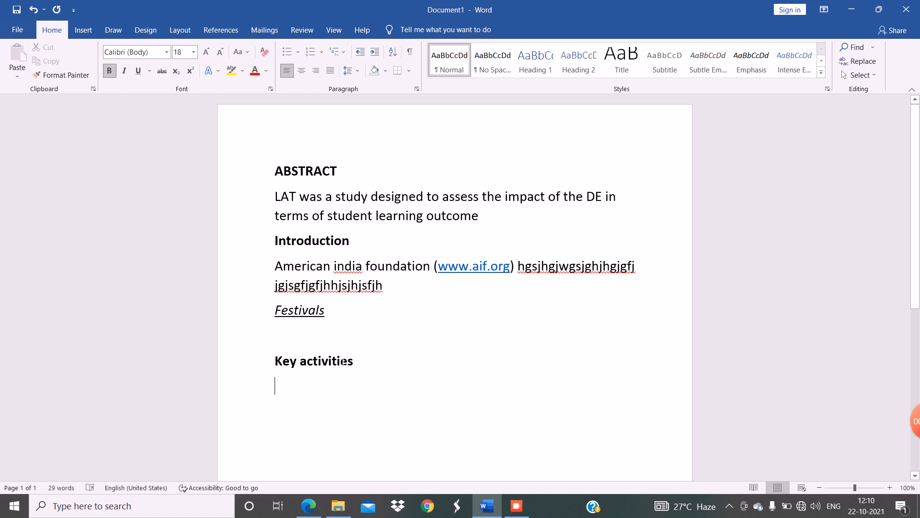
click(322, 53)
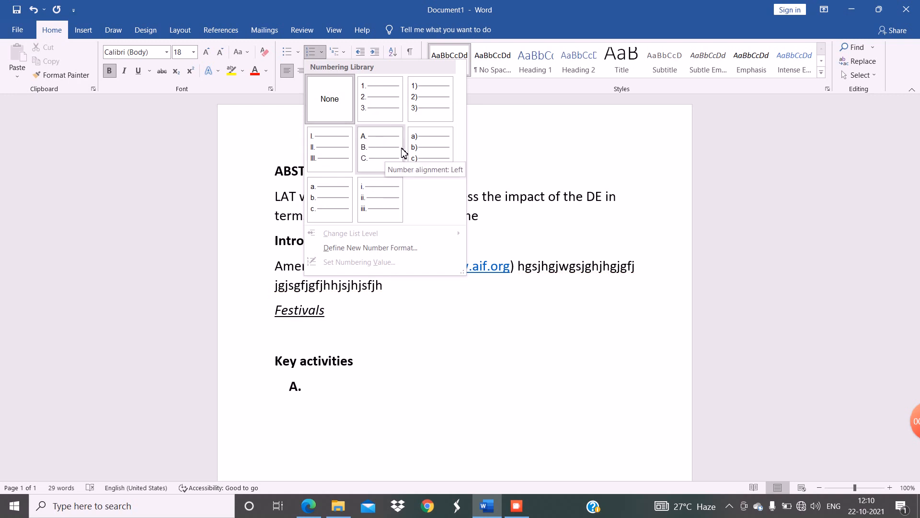
click(378, 107)
scroll(337, 377, down, 1)
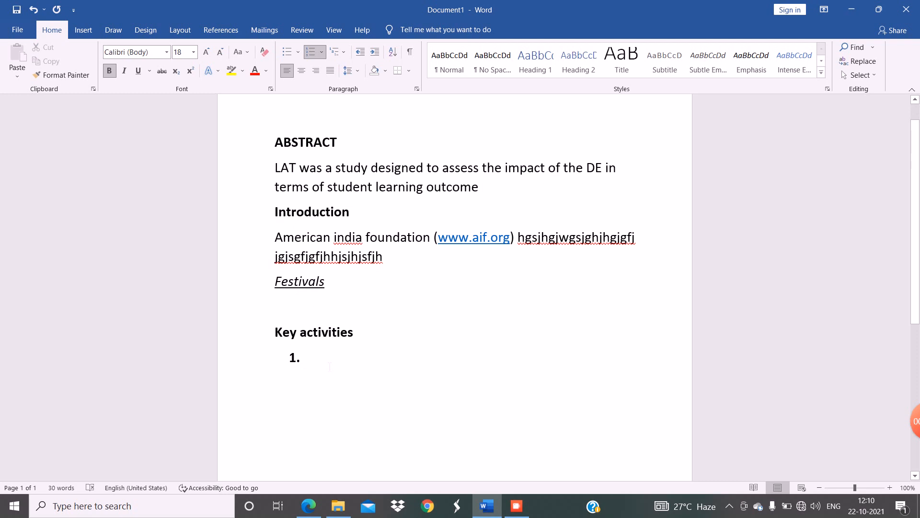
text(training)
Add two more list items below Training and strip the first one's text "Ab" and its number, leaving an unnumbered line
key(Return)
text(Ab)
key(Return)
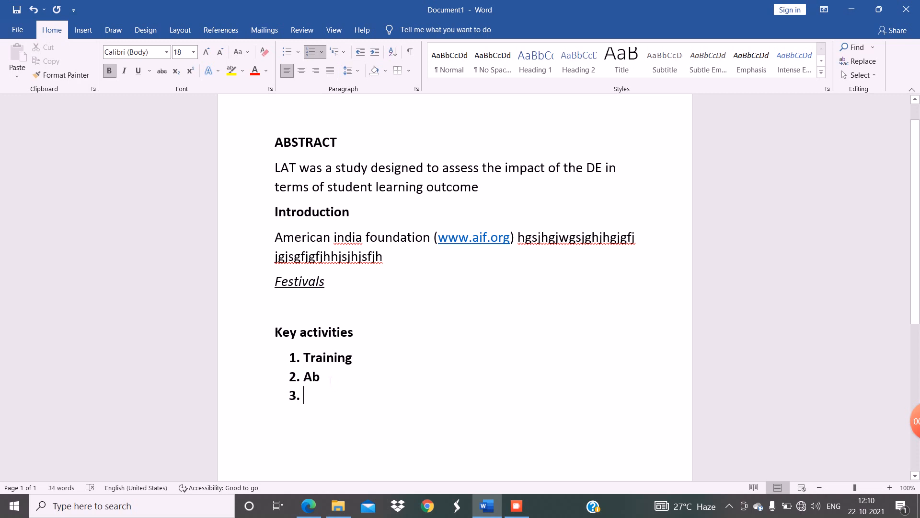
click(330, 380)
key(BackSpace)
key(BackSpace)
key(BackSpace)
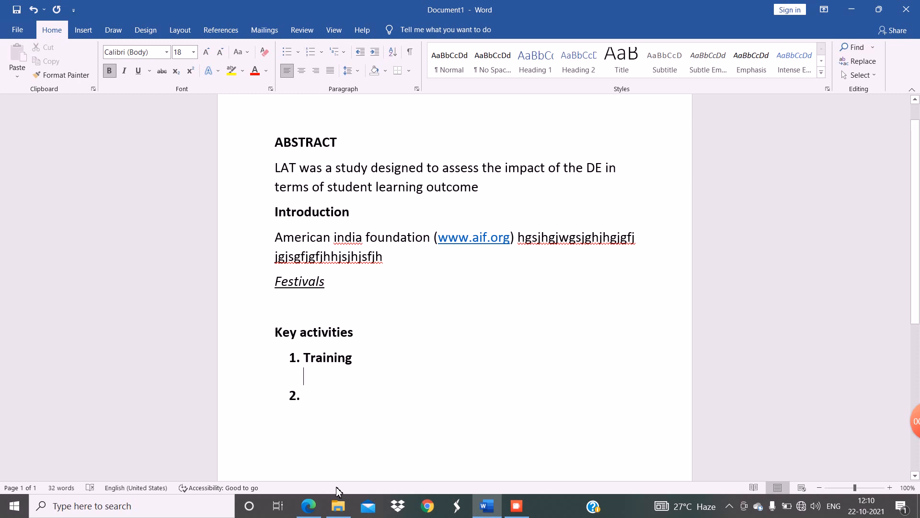
Review the Training text on page 2 of the PDF and enter "Jjhgsjhgjd up school vsdhgjhsfdgjgsgjhsgjgfsdjh" on the unnumbered line in Word
click(308, 506)
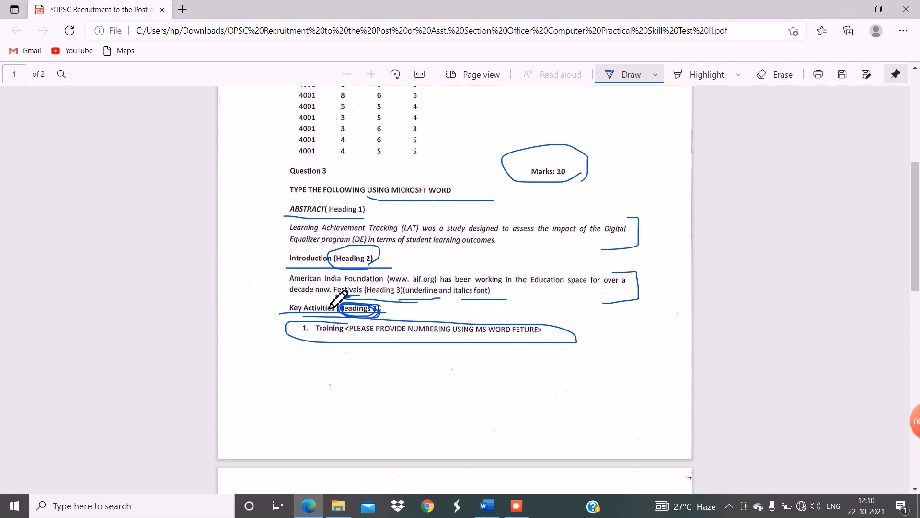
scroll(350, 370, down, 5)
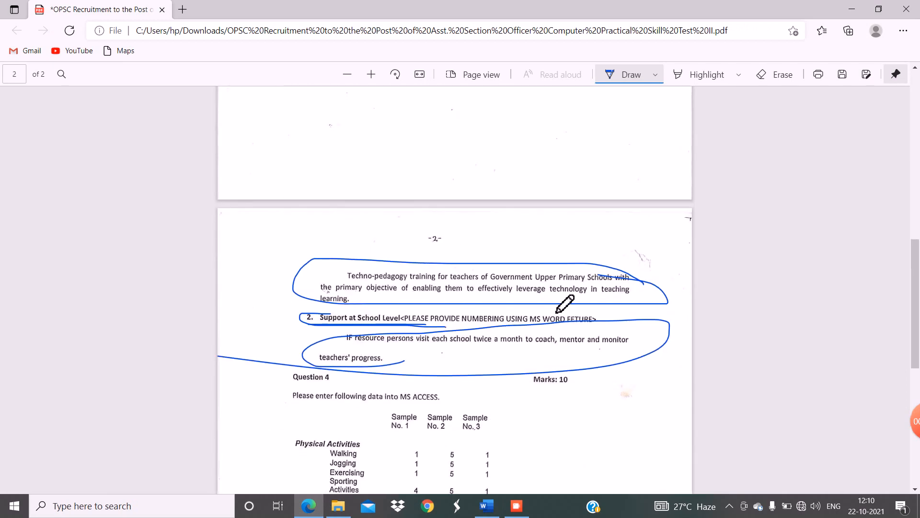
click(487, 512)
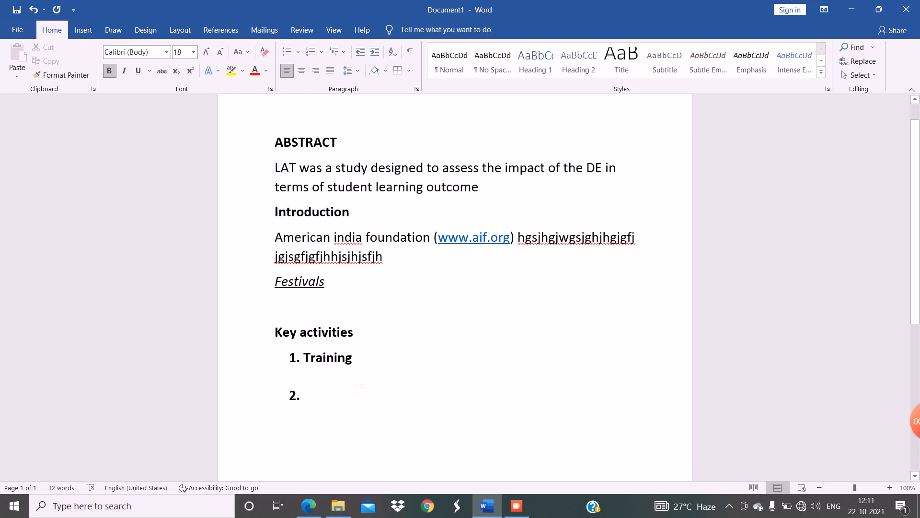
text(Jjhgsjhgjd up school vsdhgjhsfdgjgsgjhsgjgfsdjh)
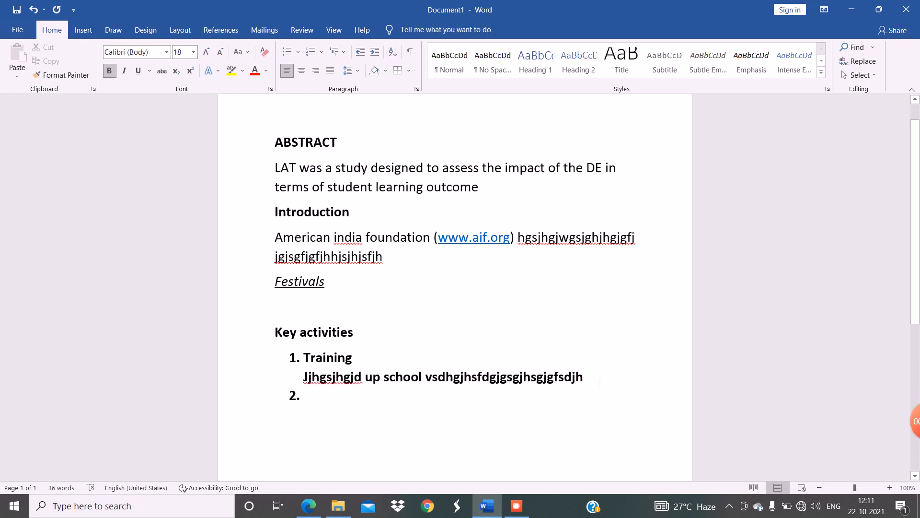
Remove the bold formatting from the filler line under the Training item
drag(600, 379, 277, 380)
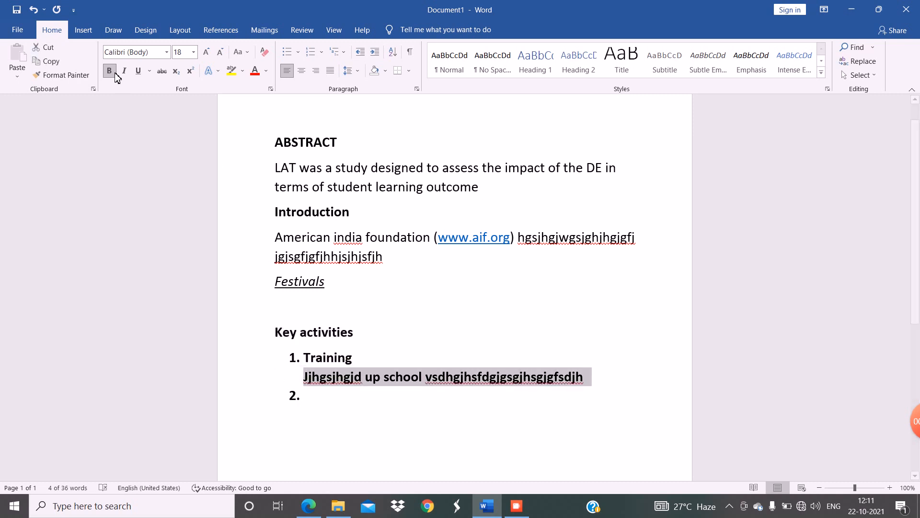
key(ctrl+b)
click(589, 385)
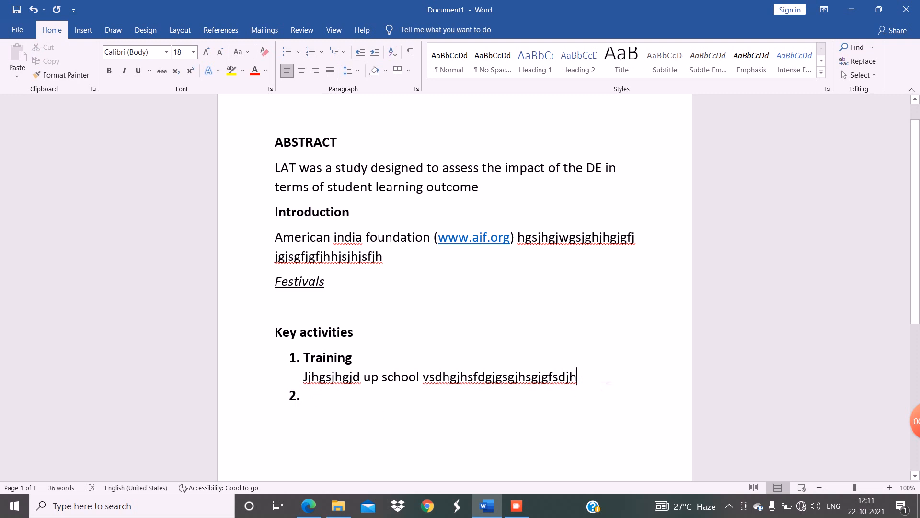
Insert a blank line after the filler text under Training and enter "Support at scool level" as the second list item
key(Return)
key(Down)
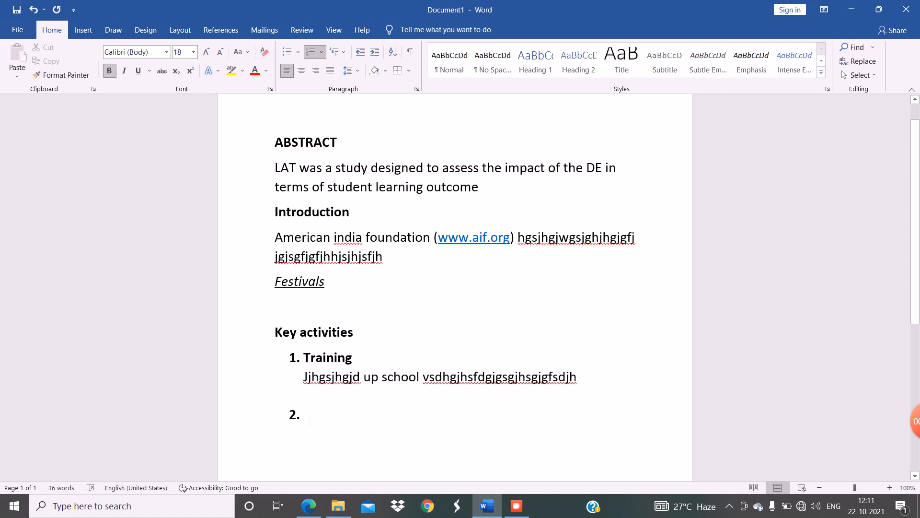
click(309, 506)
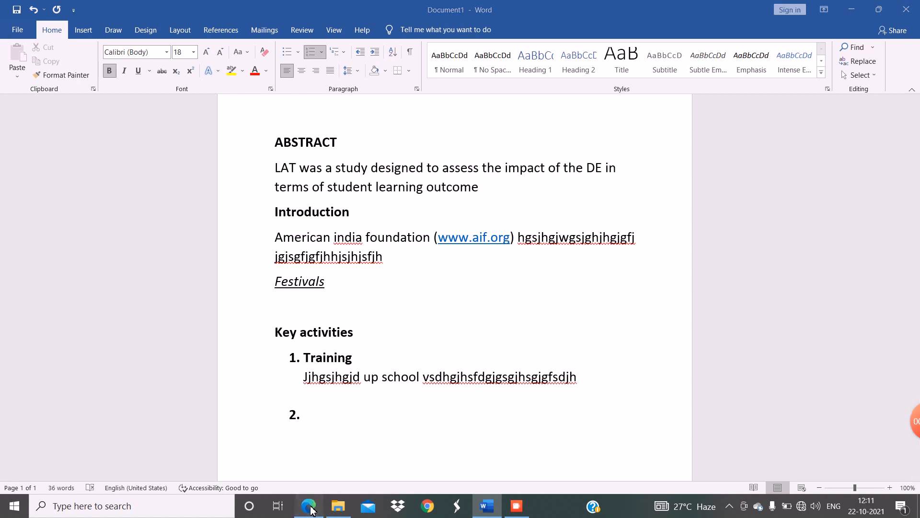
click(487, 509)
text(su)
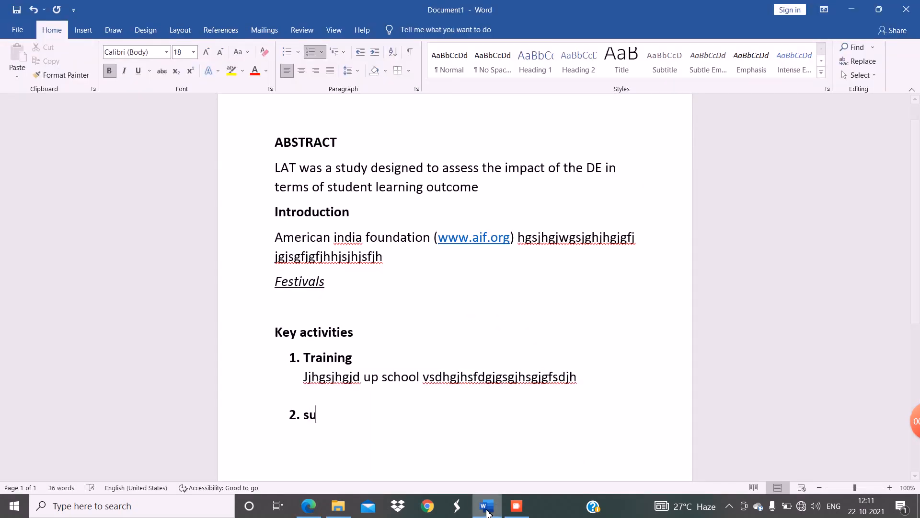
text(pport at scoo)
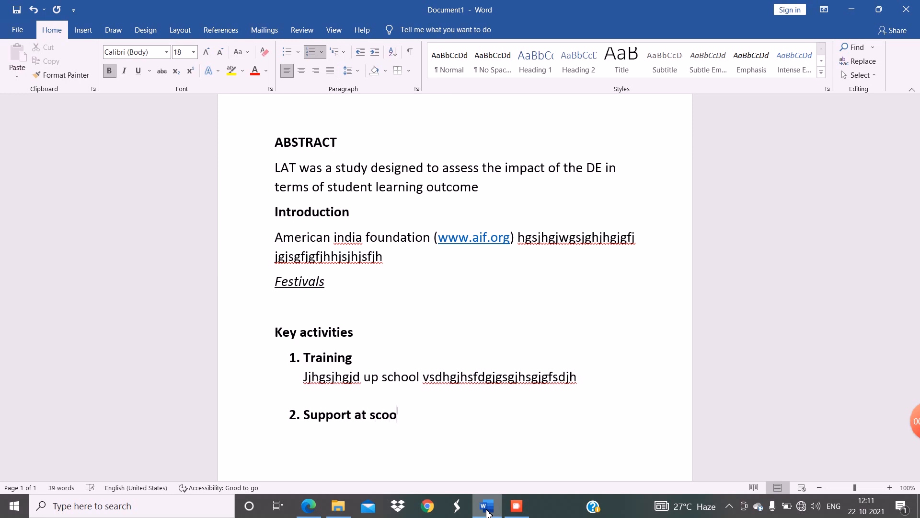
text(l level)
Add an unnumbered line below the second list item with the text "Jhgsjdgjgfshj gsjyutgjergjhgfsjytgfsjhgfjhs"
key(Return)
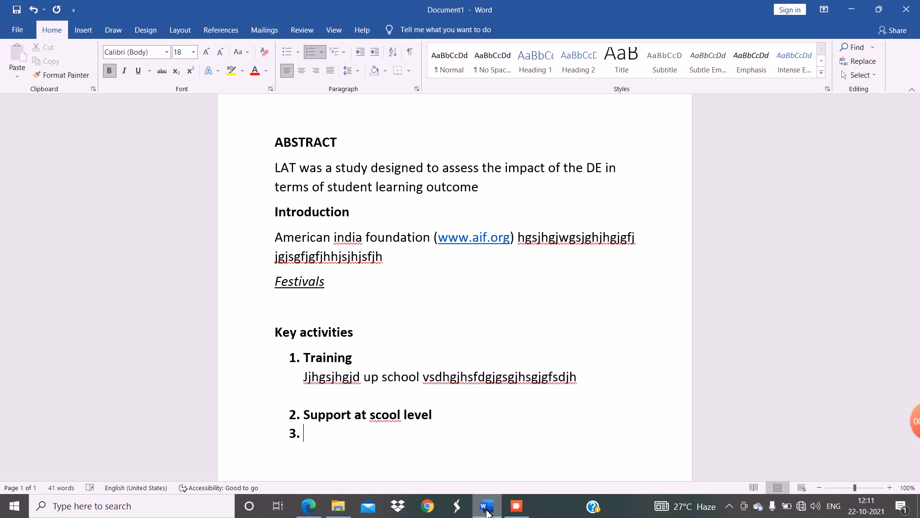
key(BackSpace)
text(Jhgsjdgjgfshj gsjyutgjerg)
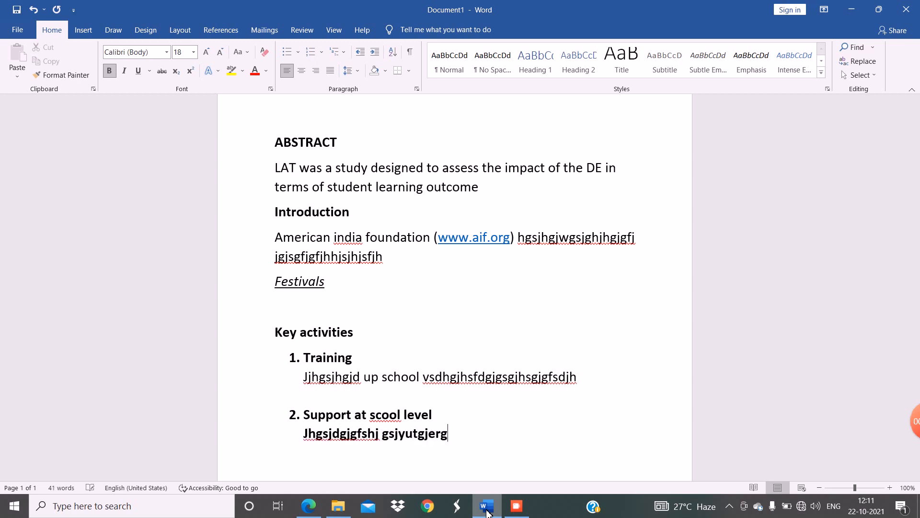
text(jhgfsjytgfsjhgfjhs)
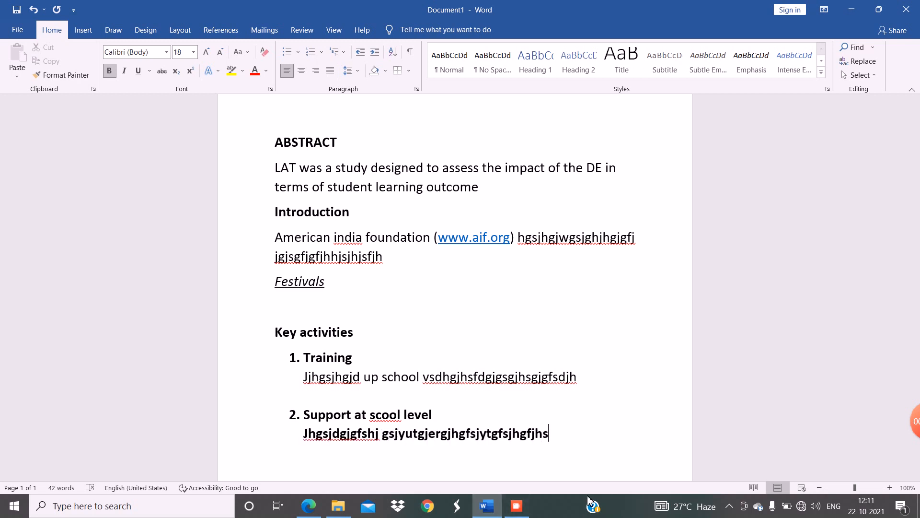
Remove the bold formatting from the filler line under the second list item
drag(551, 433, 304, 433)
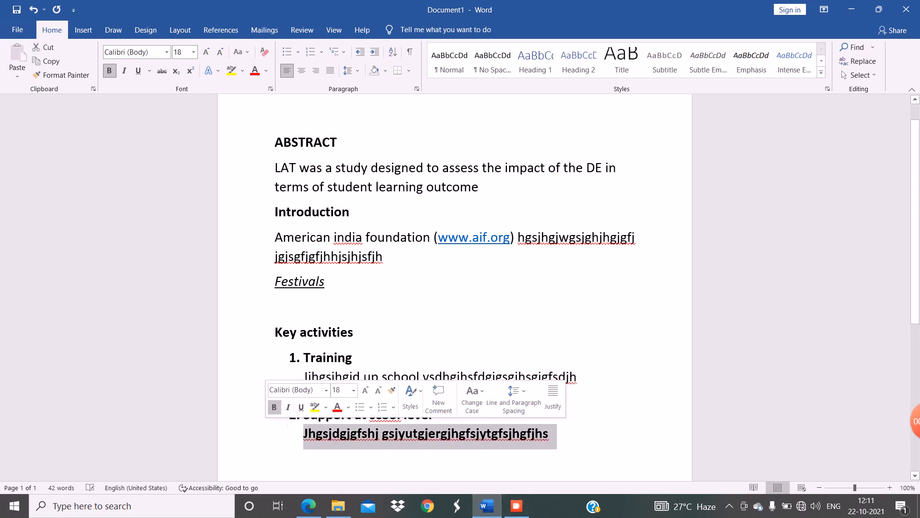
click(111, 72)
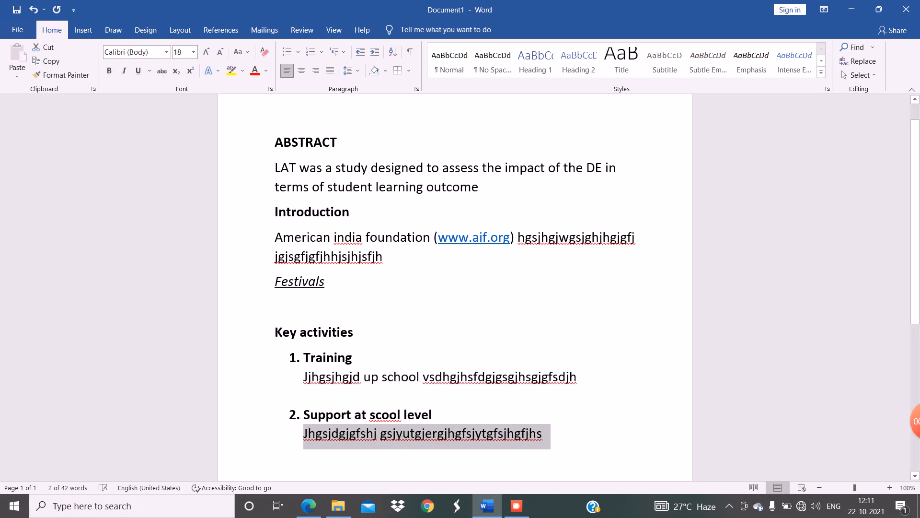
click(400, 462)
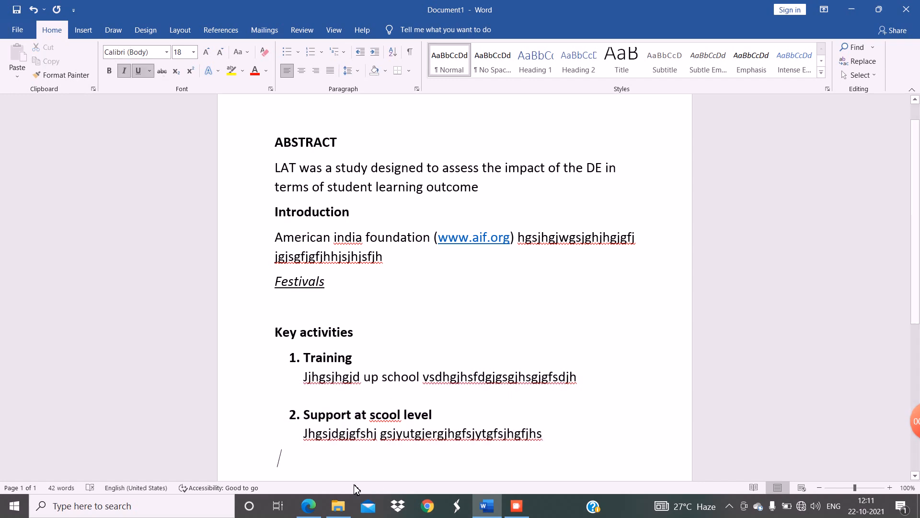
Review Question 3 in the PDF in Edge, and insert a blank line above Festivals in the Word document
click(298, 509)
scroll(445, 378, up, 5)
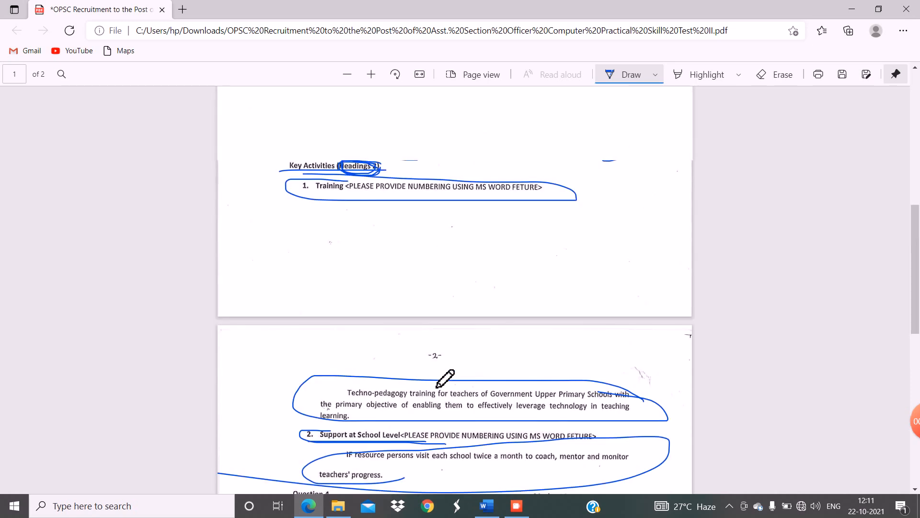
scroll(445, 379, up, 1)
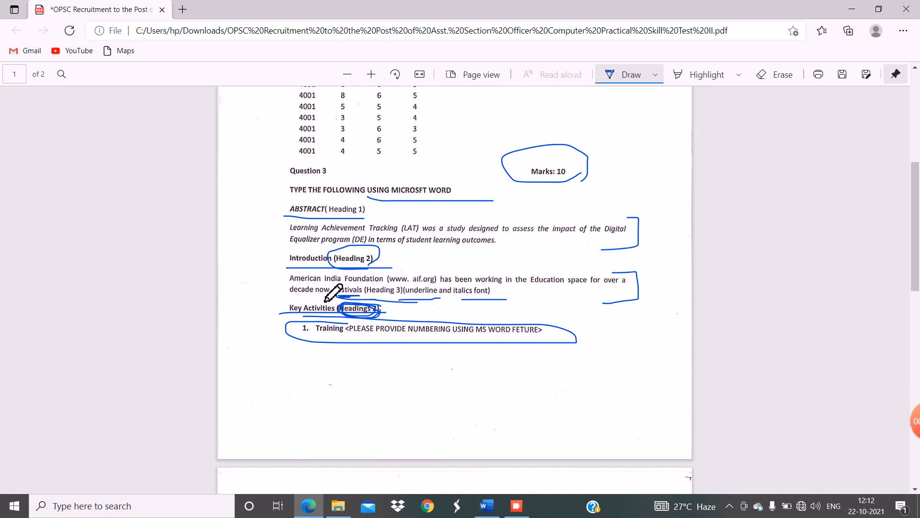
scroll(369, 378, down, 3)
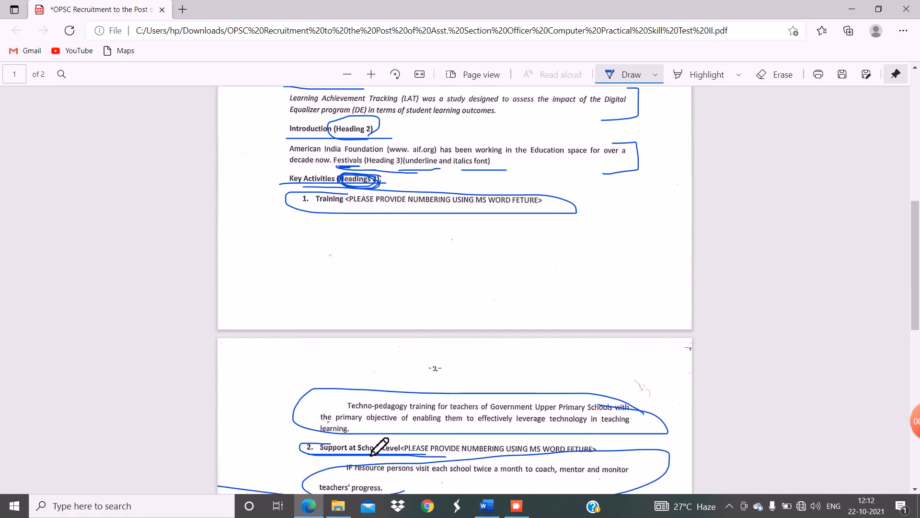
scroll(376, 446, down, 1)
scroll(382, 441, down, 1)
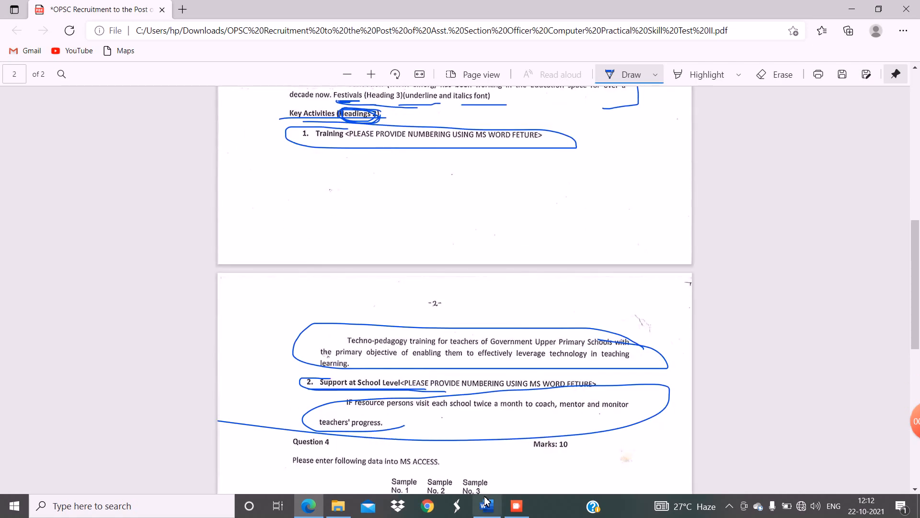
click(495, 514)
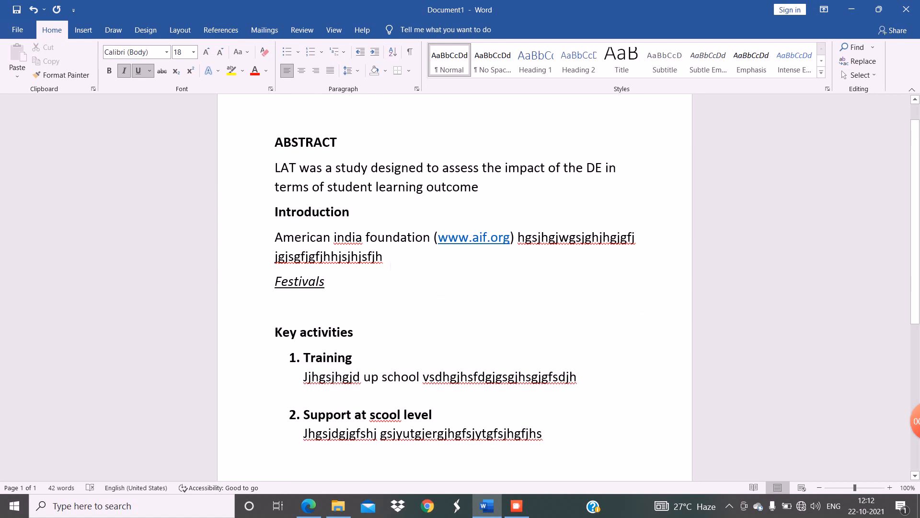
click(390, 263)
key(Return)
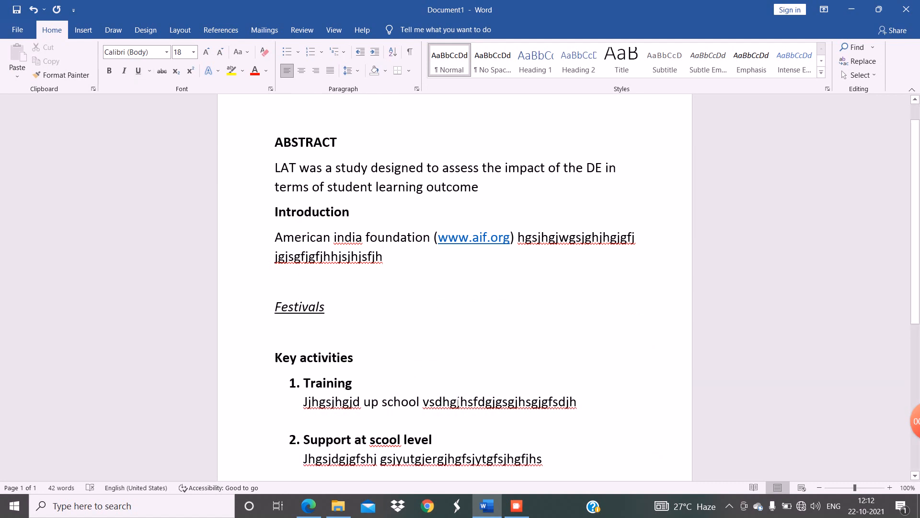
Place the cursor at the end of the last filler line and switch to the PDF in Edge
scroll(458, 402, down, 1)
click(558, 441)
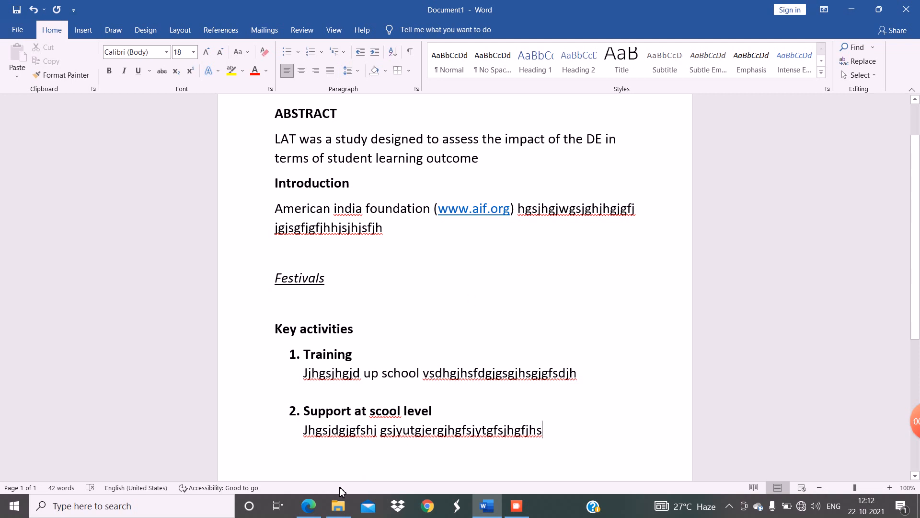
click(308, 506)
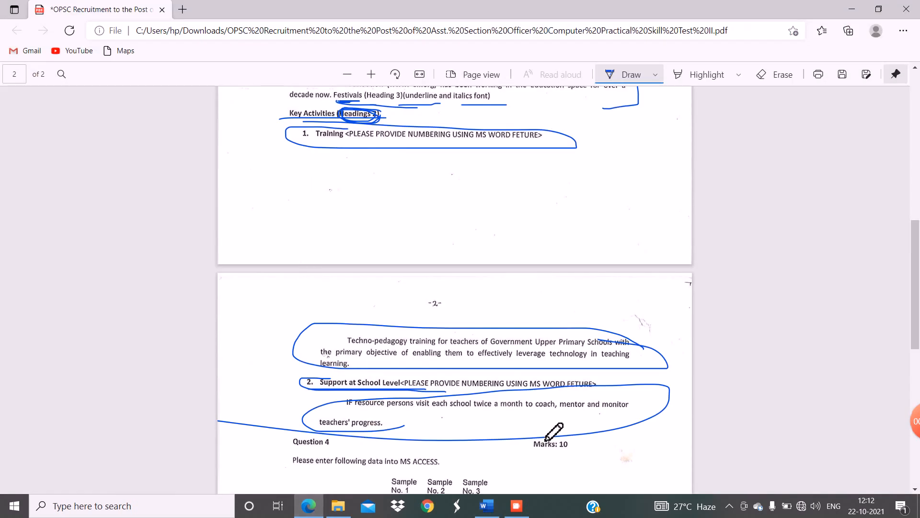